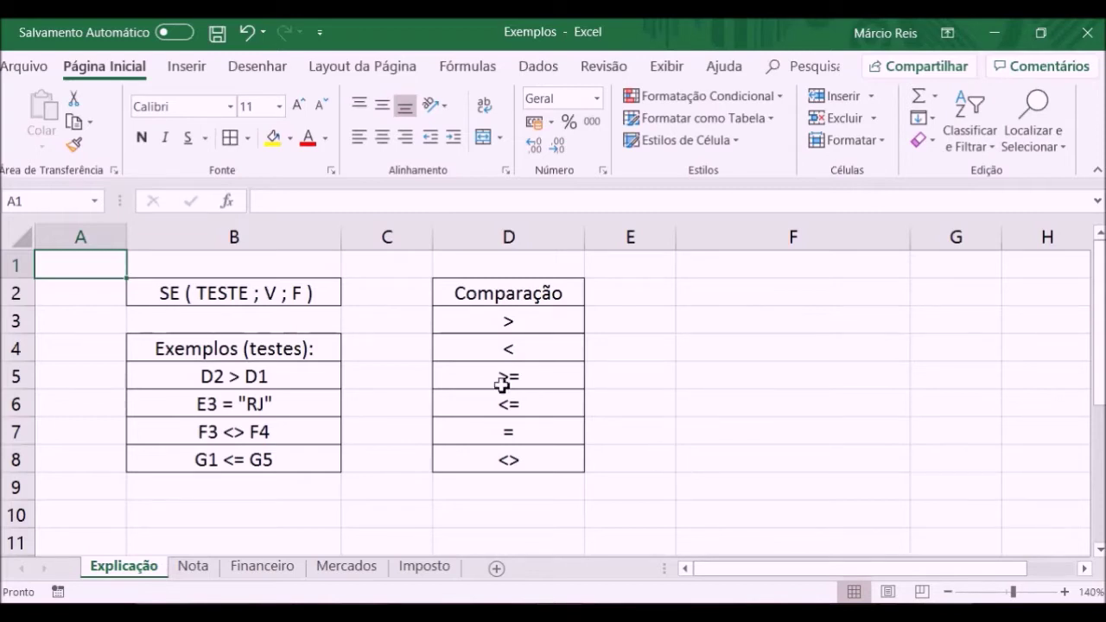
pyautogui.click(279, 295)
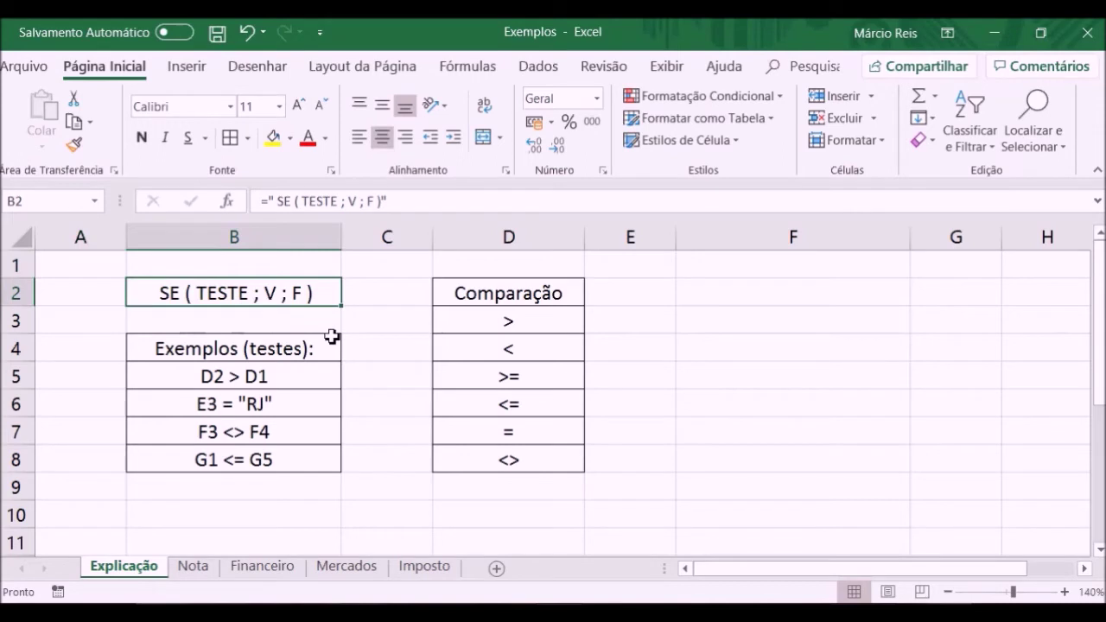
pyautogui.click(705, 294)
pyautogui.write('=')
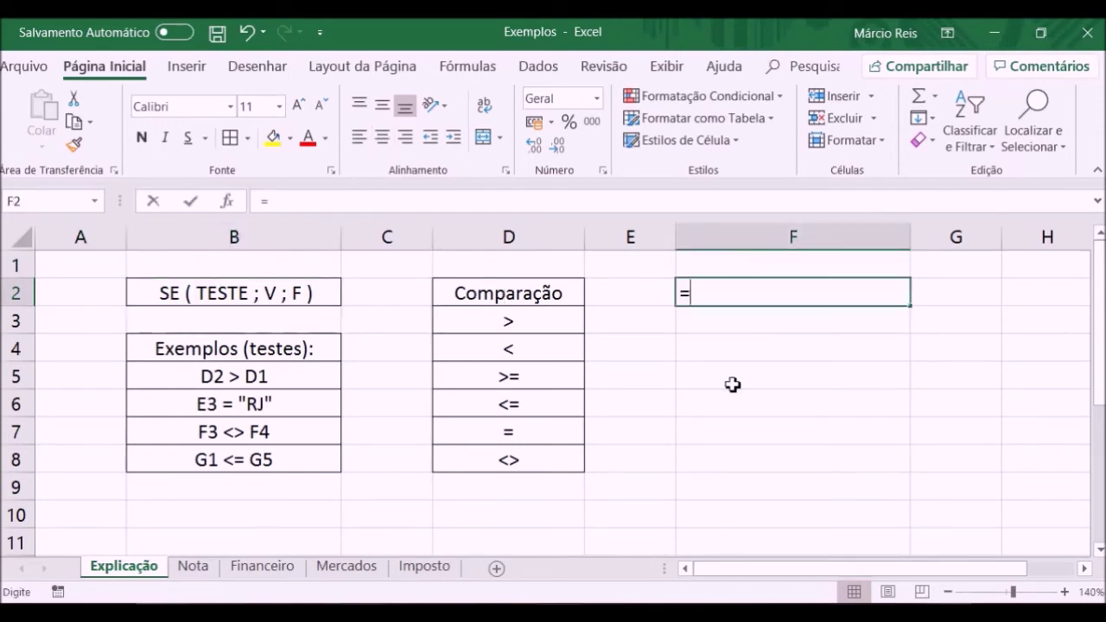
pyautogui.write('média')
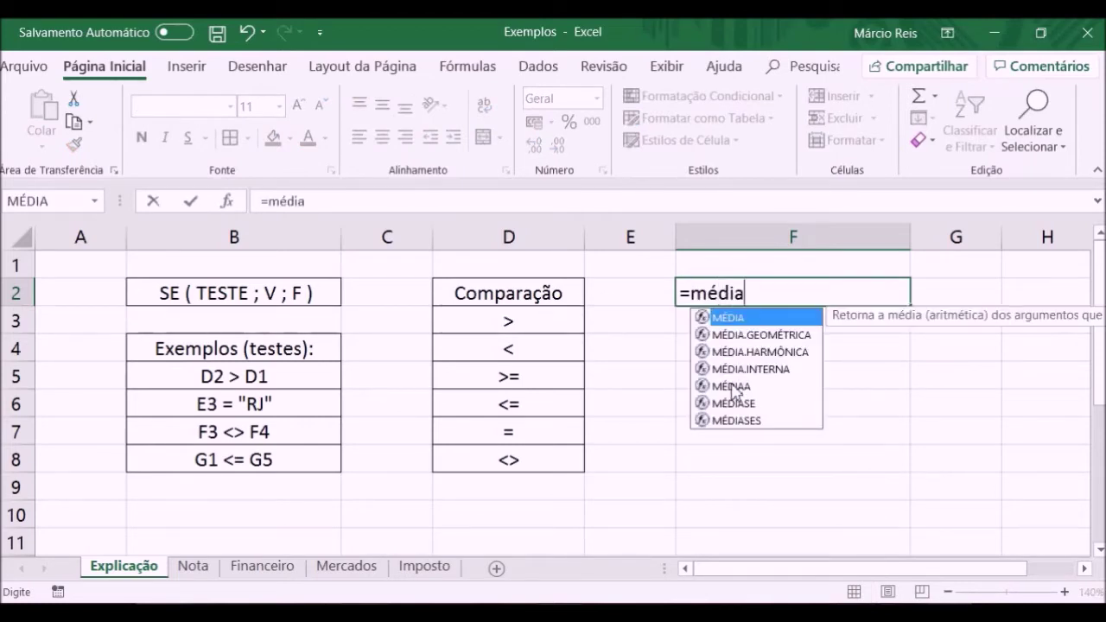
pyautogui.write('()')
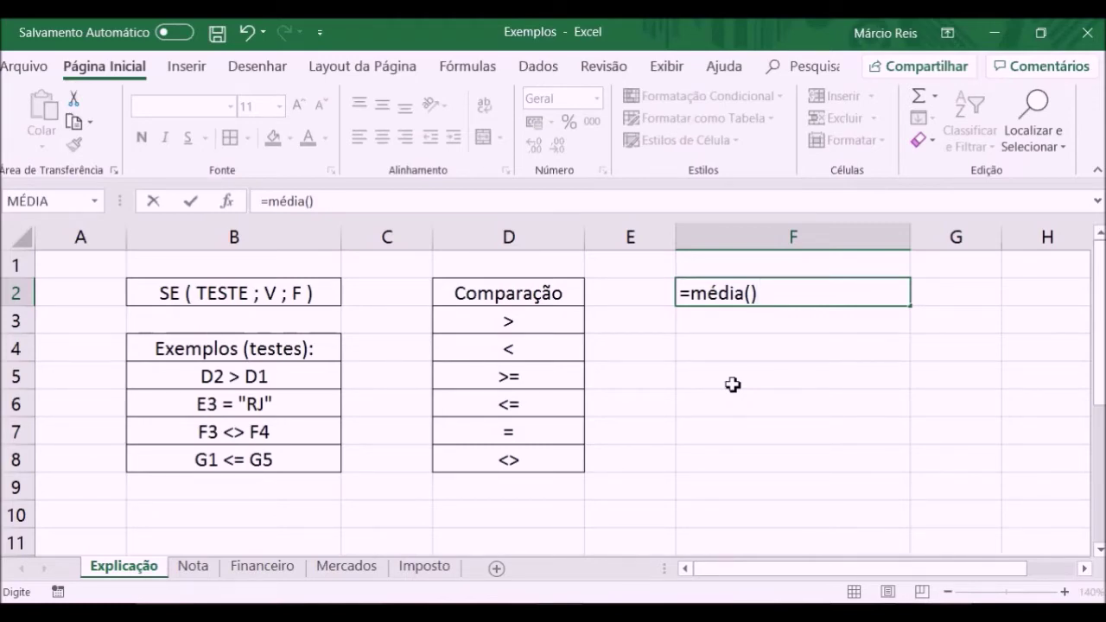
pyautogui.press('Escape')
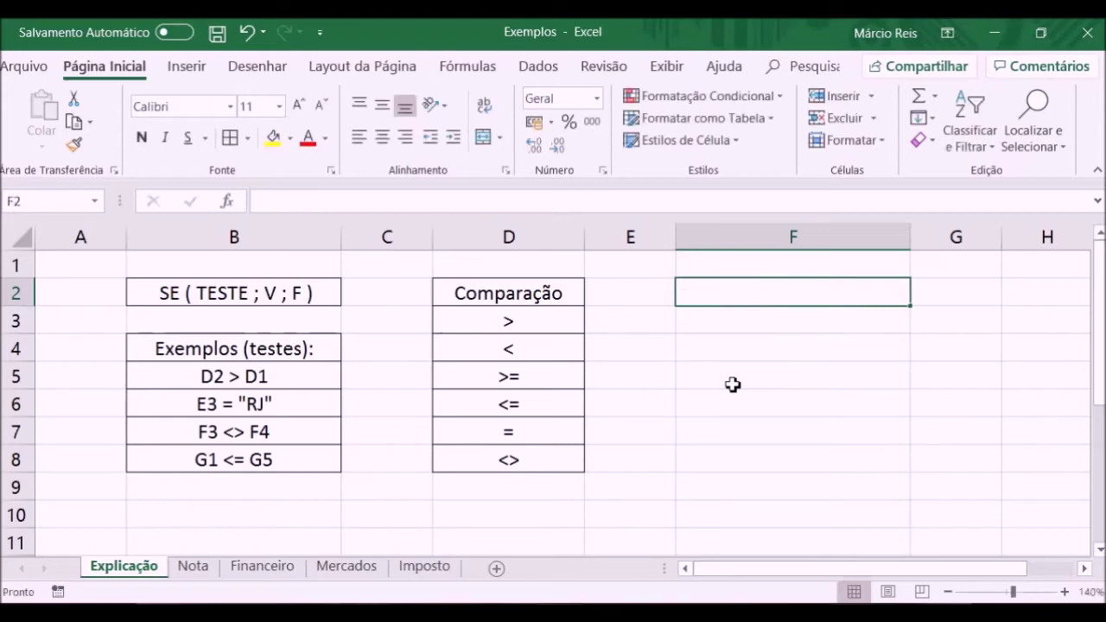
# Enter the sample values 8, 9 and 10 in cells F2 to F4.
pyautogui.write('8')
pyautogui.press('Return')
pyautogui.write('9')
pyautogui.press('Return')
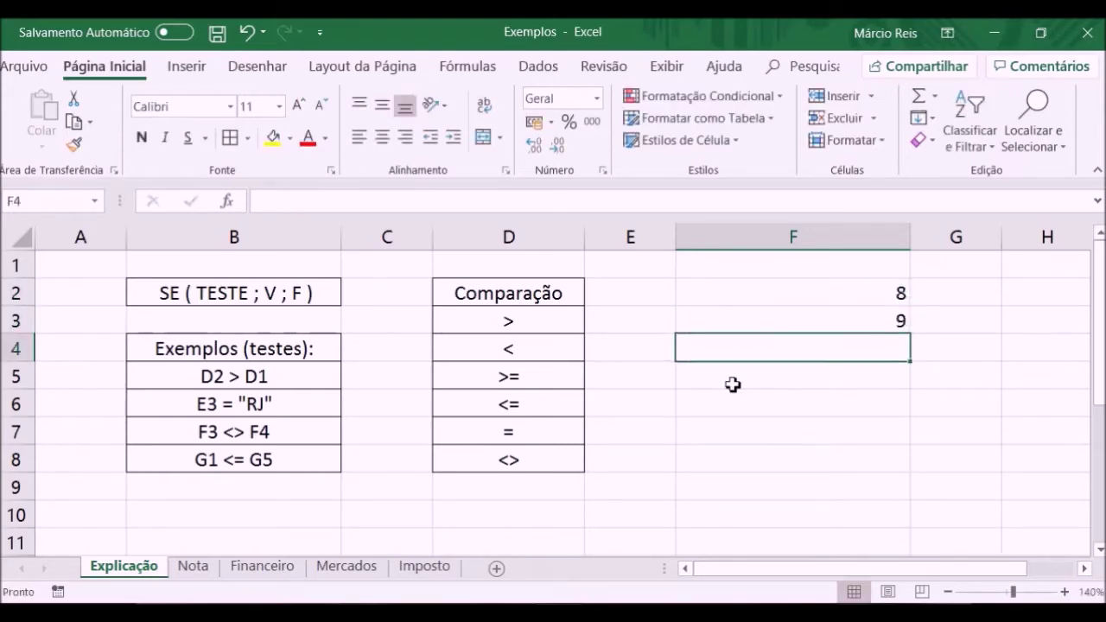
pyautogui.write('10')
pyautogui.press('Return')
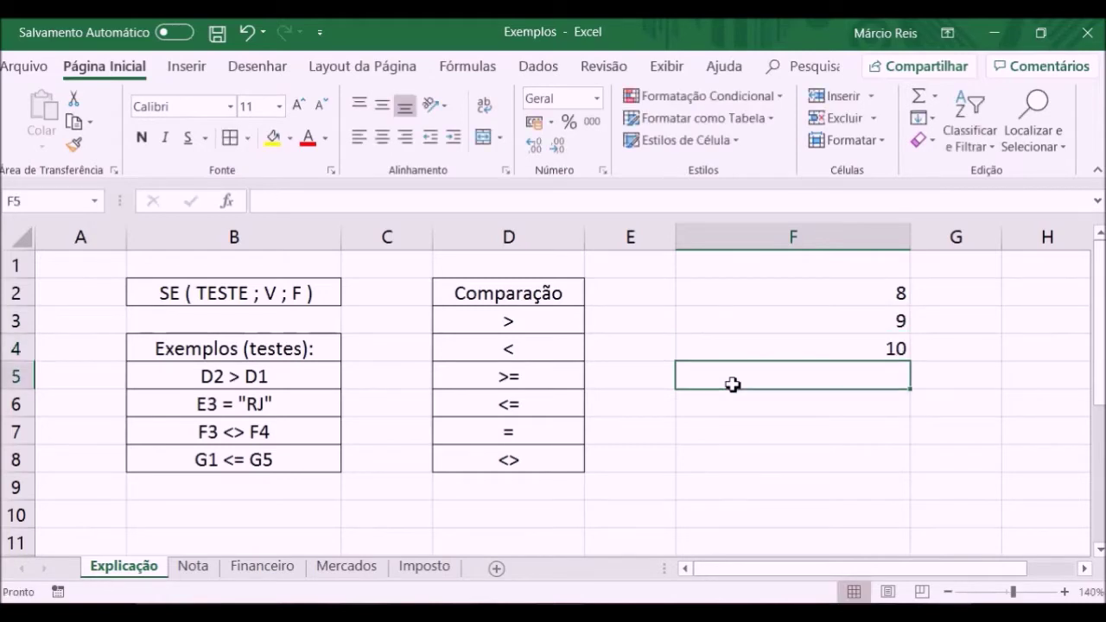
# Calculate the average of F2:F4 in cell F5 with the formula =MÉDIA(F2:F4).
pyautogui.write('=médi')
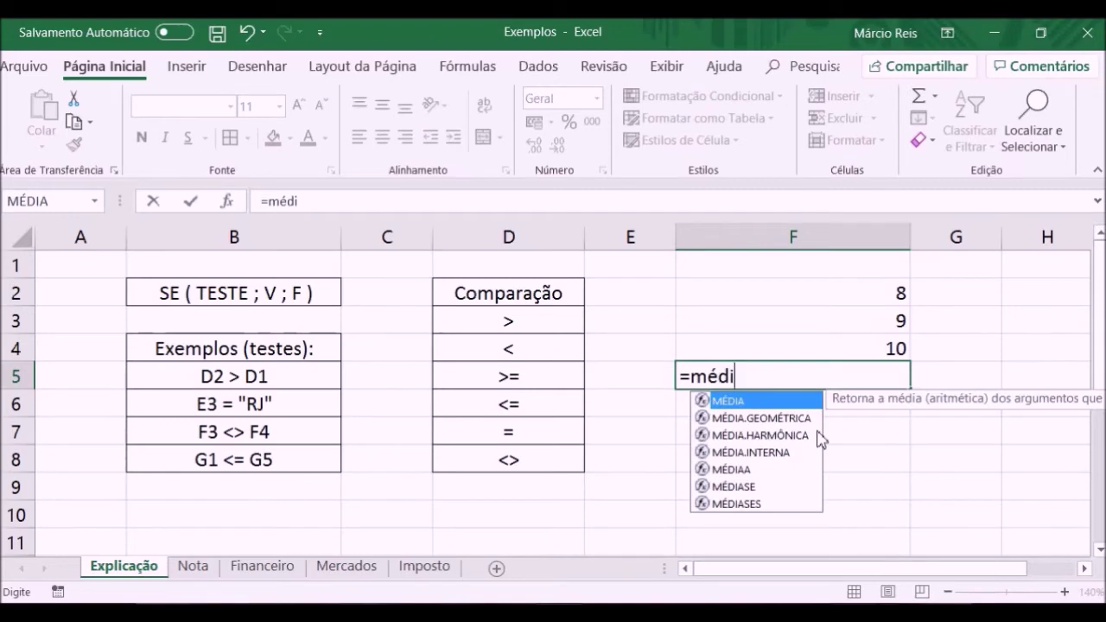
pyautogui.press('Tab')
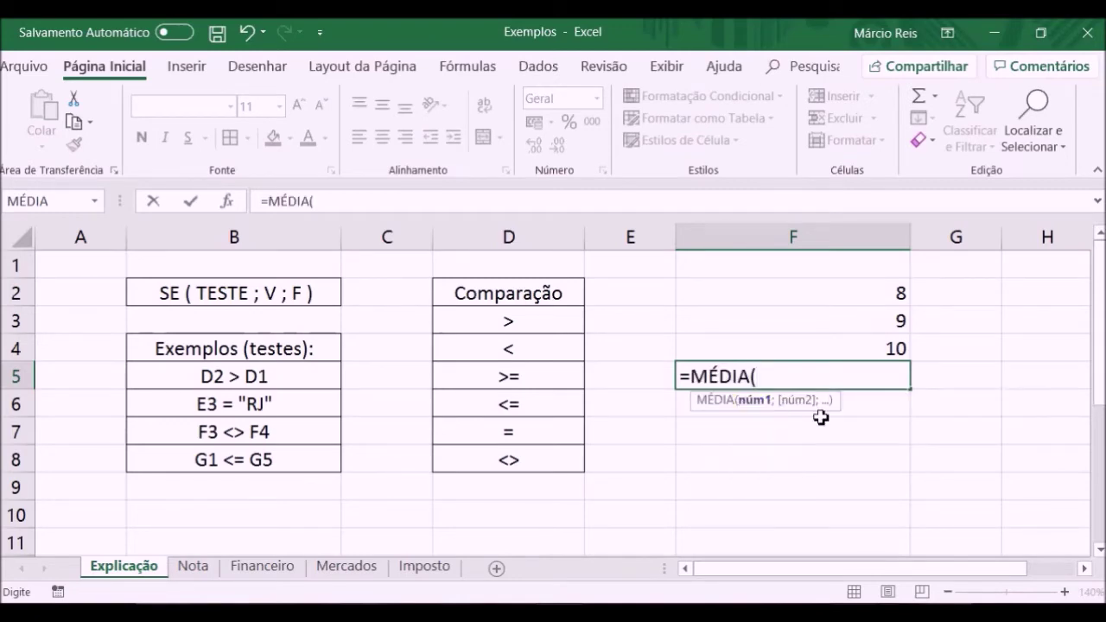
pyautogui.moveTo(871, 295); pyautogui.dragTo(878, 340)
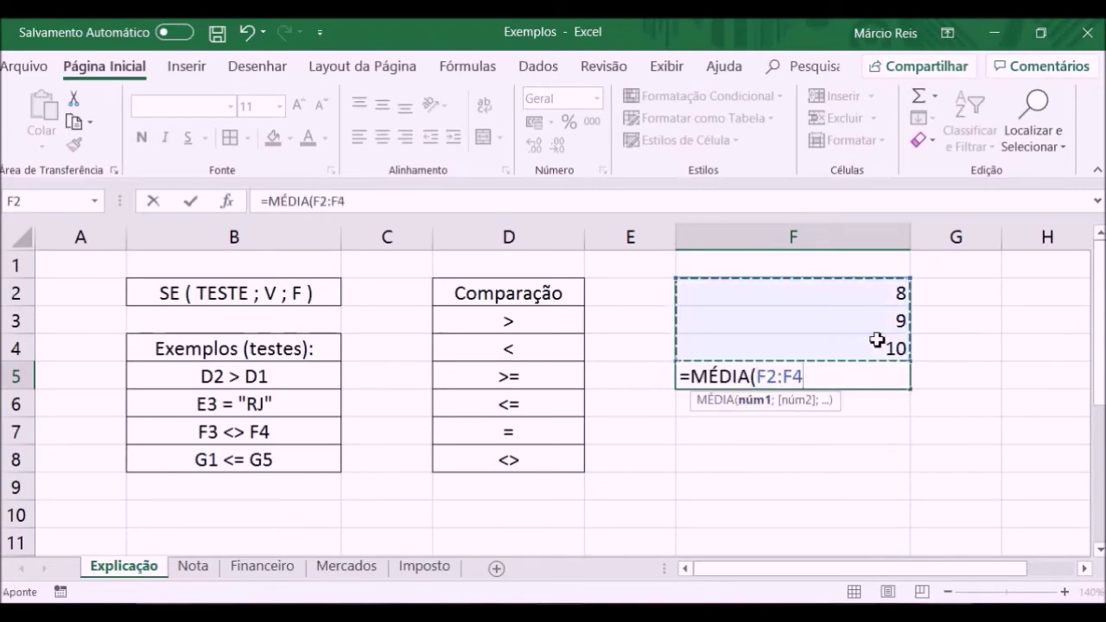
pyautogui.write(')')
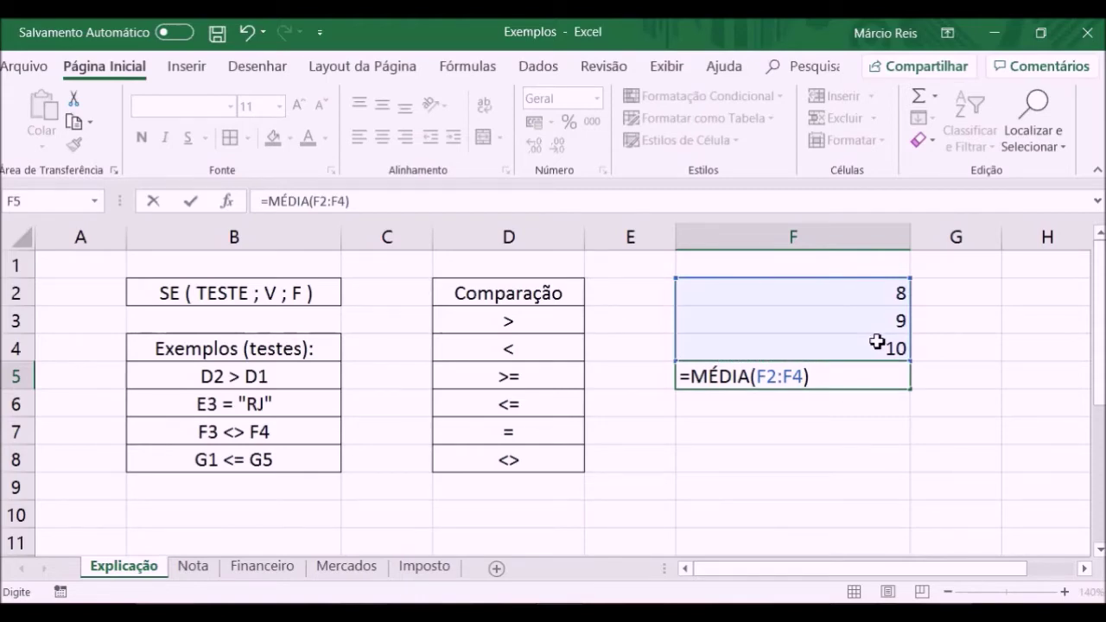
pyautogui.press('Return')
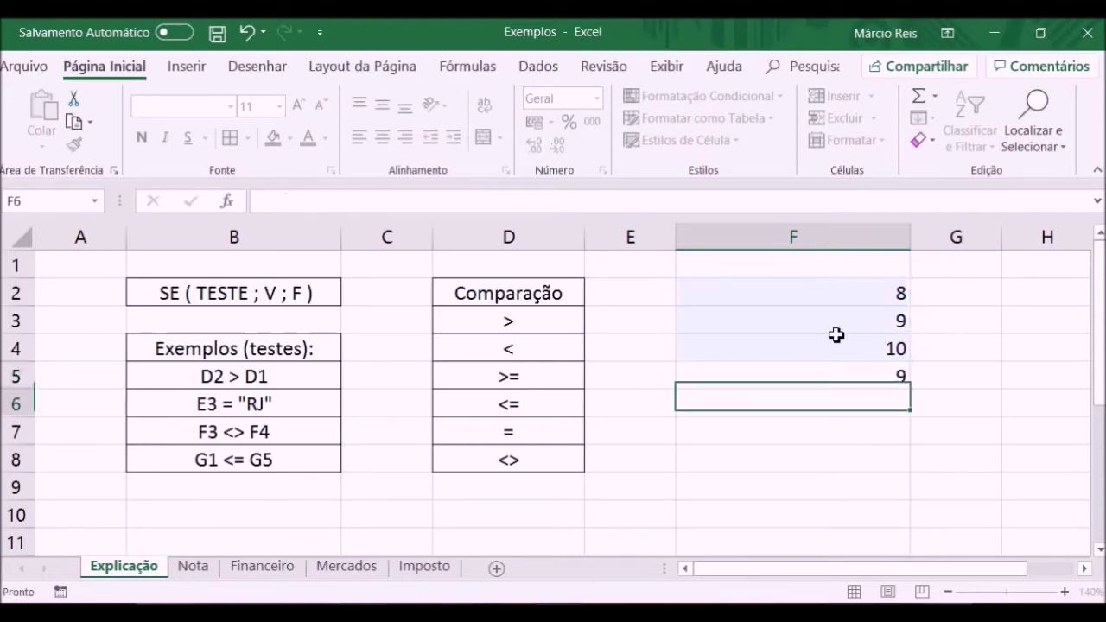
# Inspect the average formula in F5 without changing it, and clear the sample cells F2:F5.
pyautogui.click(856, 378)
pyautogui.doubleClick(846, 381)
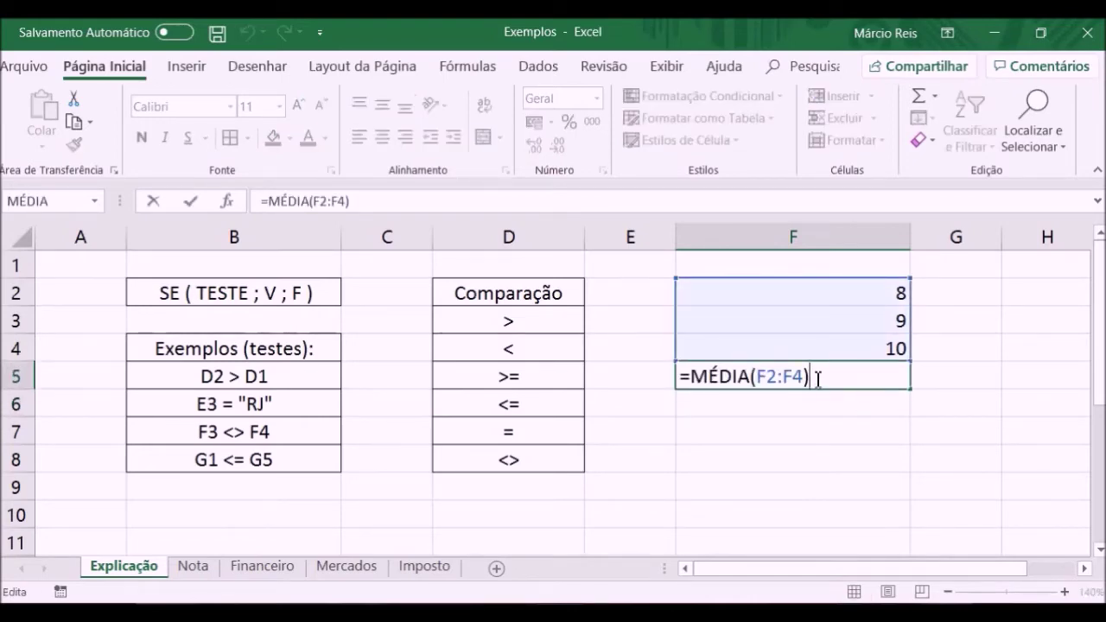
pyautogui.press('Escape')
pyautogui.moveTo(840, 294); pyautogui.dragTo(847, 367)
pyautogui.press('Delete')
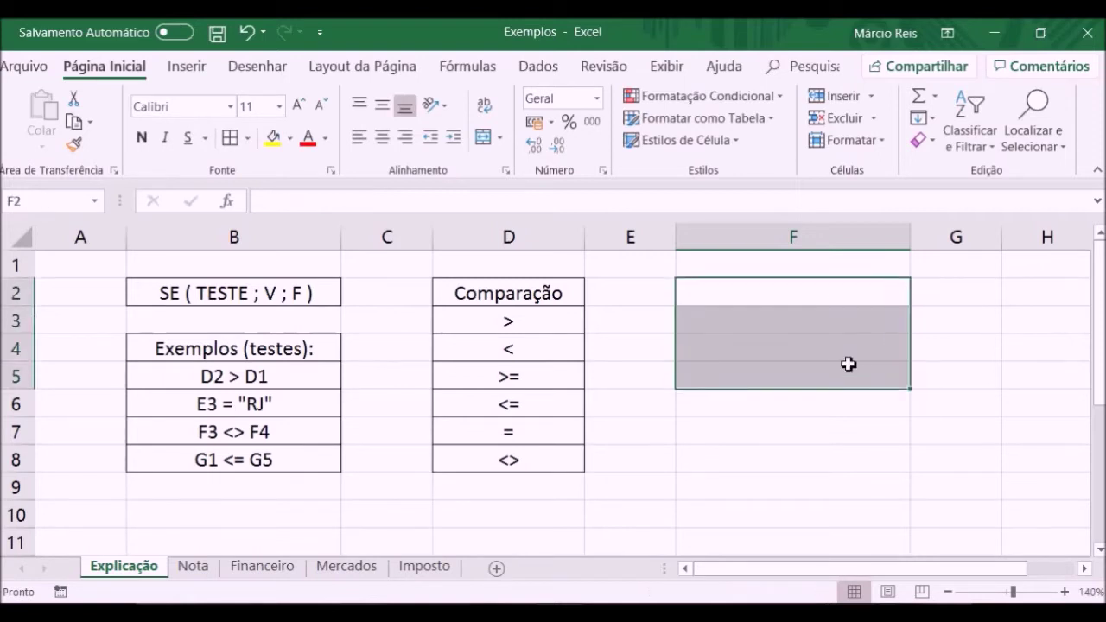
# Examine the SE function syntax in B2, the example tests below it and the comparison operators in D3:D8.
pyautogui.click(302, 292)
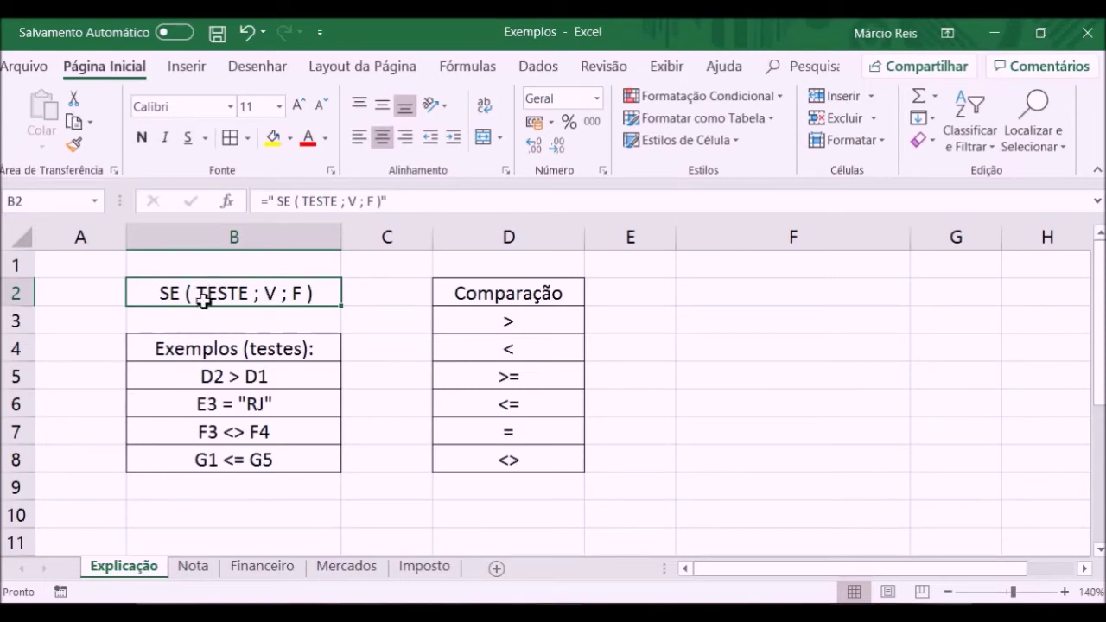
pyautogui.click(299, 350)
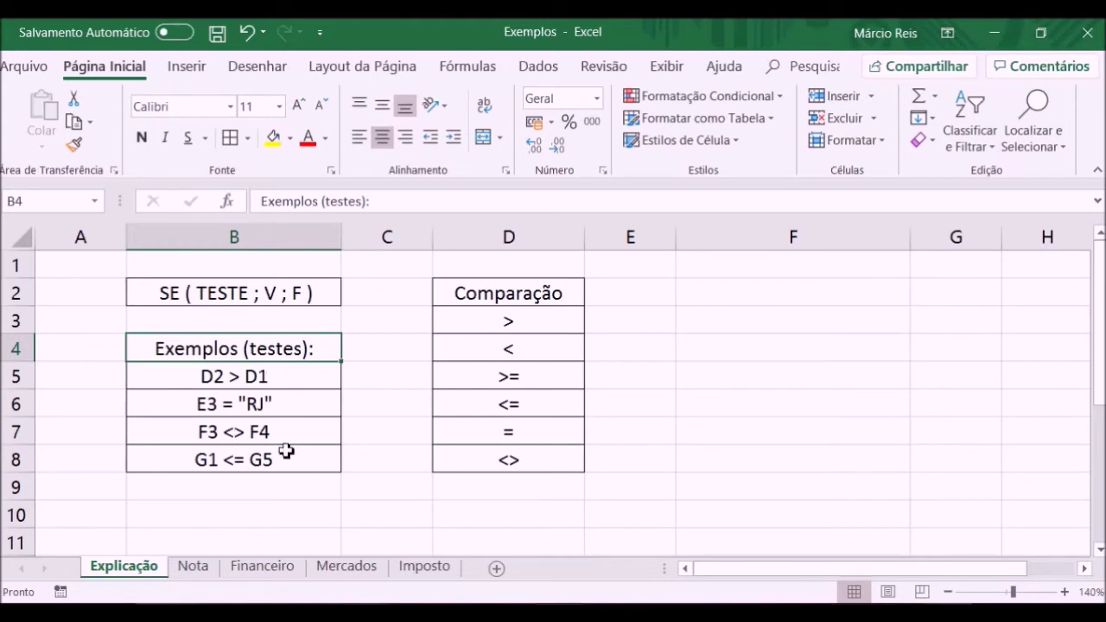
pyautogui.click(223, 458)
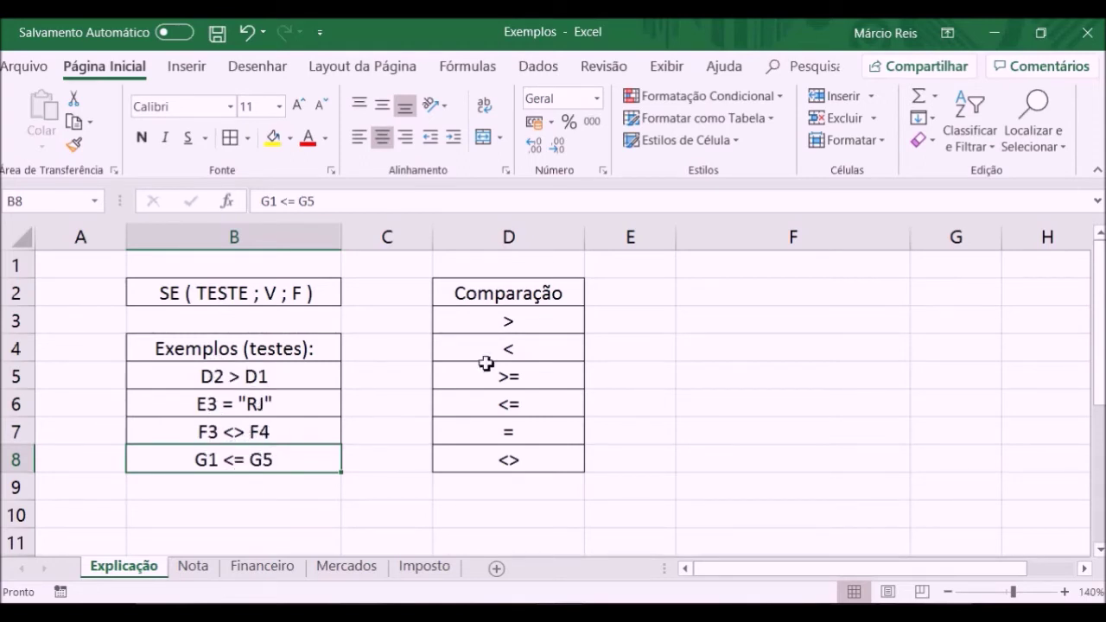
pyautogui.moveTo(561, 319); pyautogui.dragTo(556, 466)
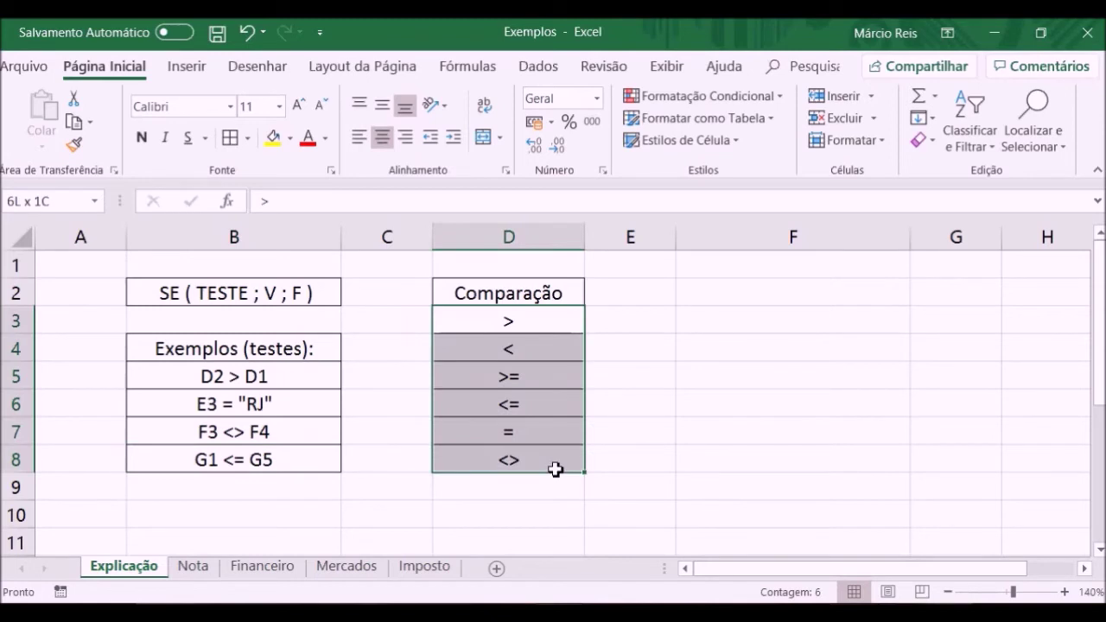
# Describe the > operator as "maior do que" in E3 and the < operator as "menor do que" in E4.
pyautogui.click(645, 325)
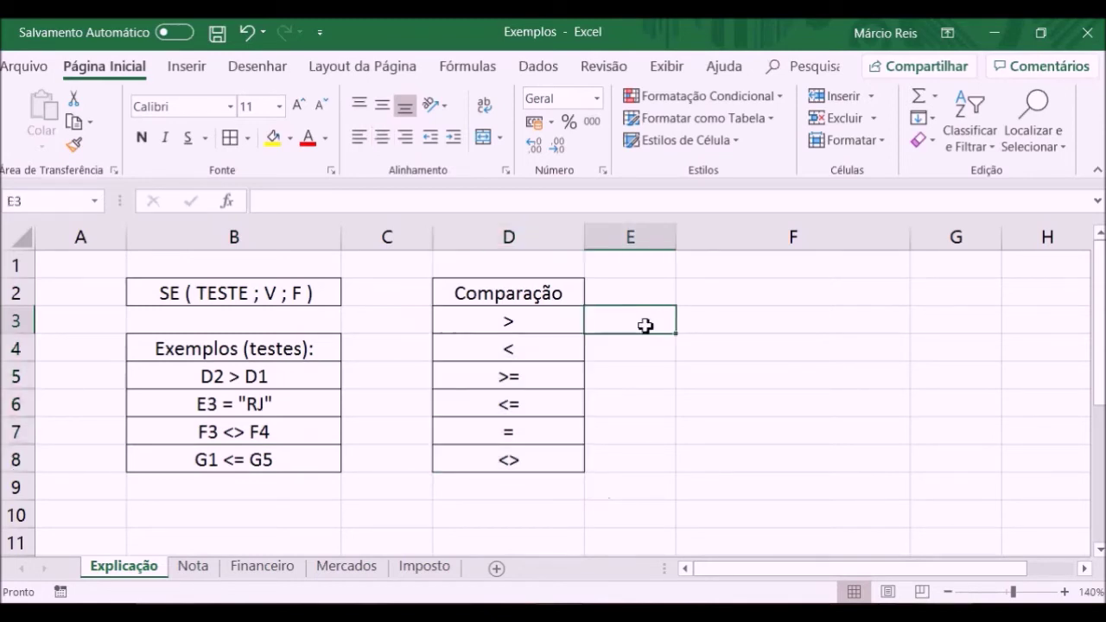
pyautogui.write('mao')
pyautogui.press('BackSpace')
pyautogui.write('ior do q')
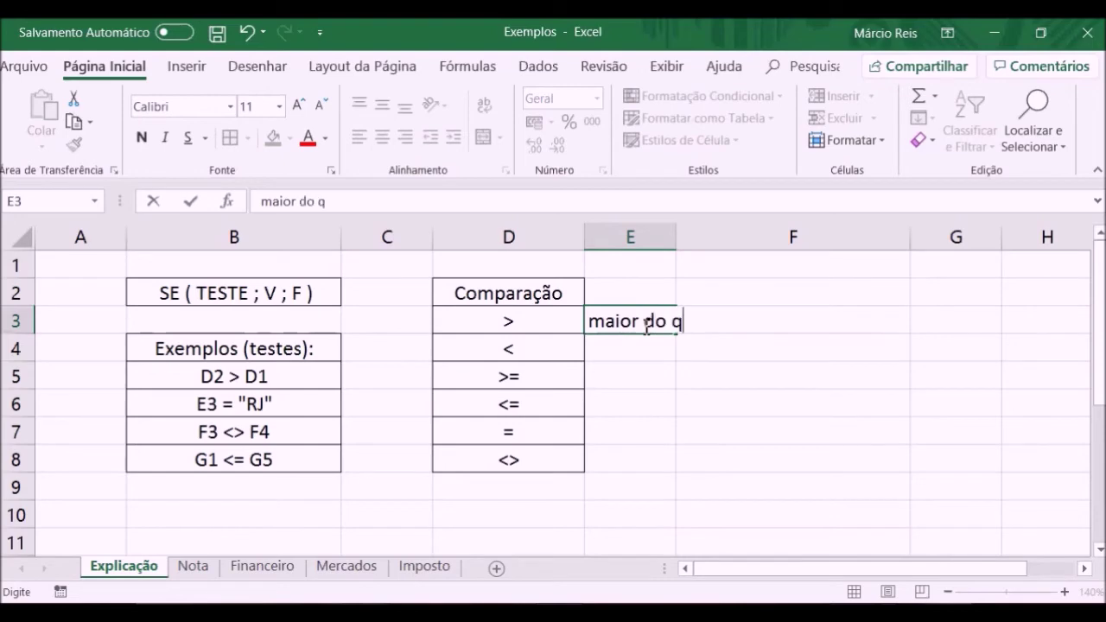
pyautogui.write('ue')
pyautogui.press('Return')
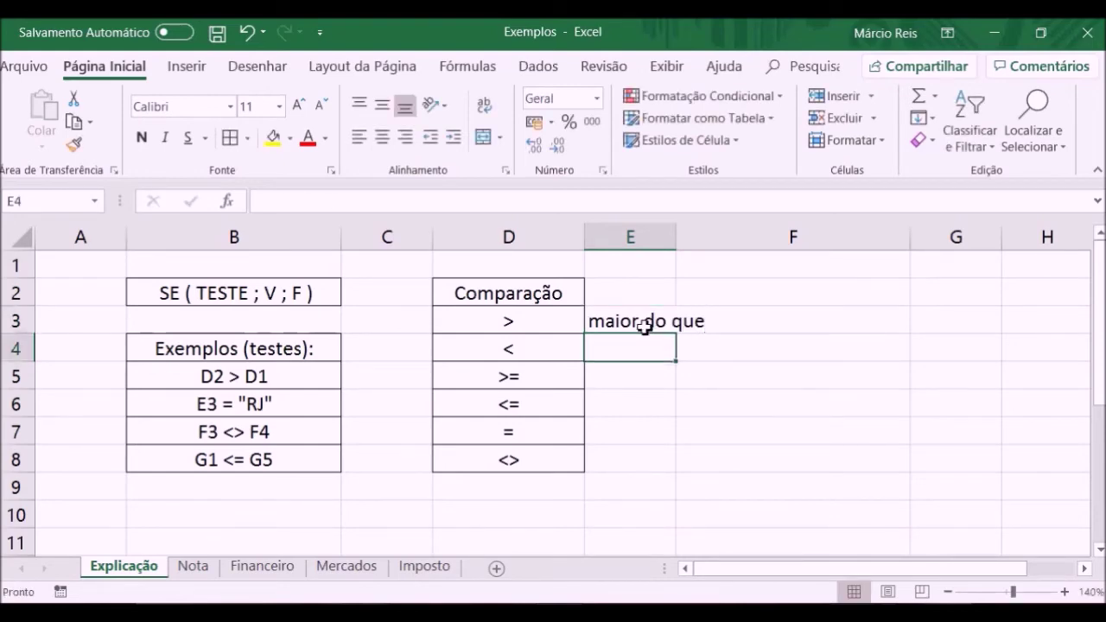
pyautogui.write('meb')
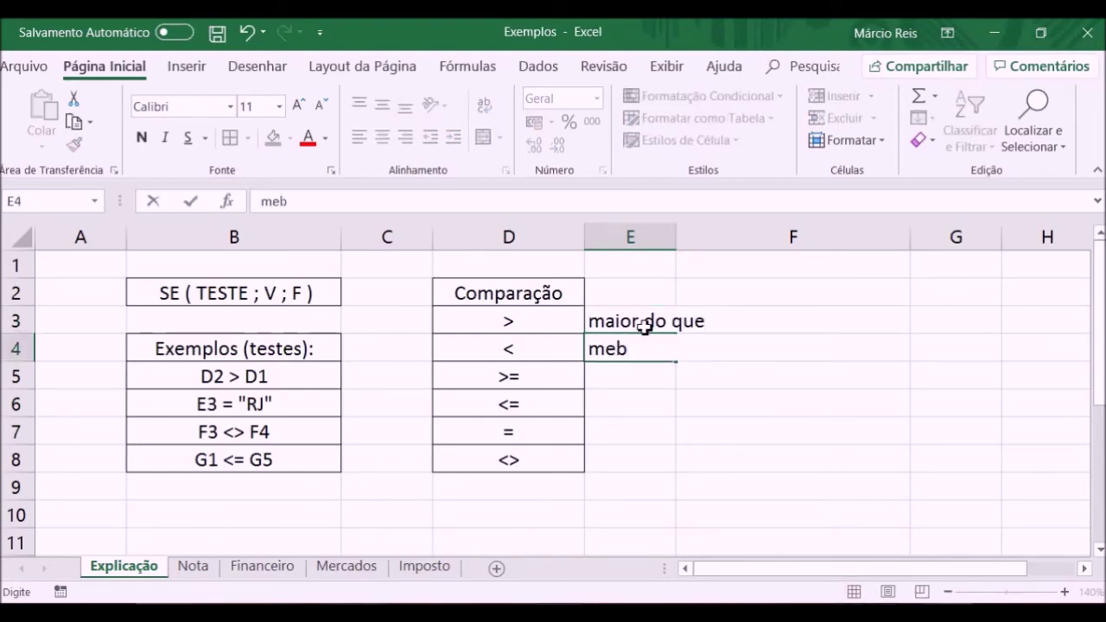
pyautogui.press('BackSpace')
pyautogui.write('nor do que')
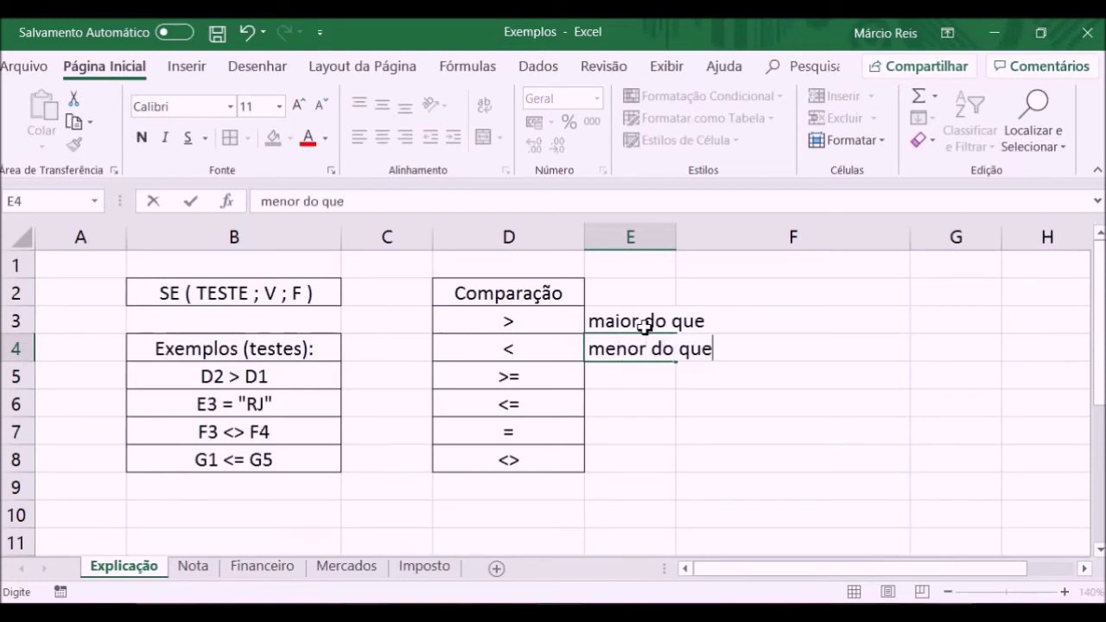
pyautogui.press('Return')
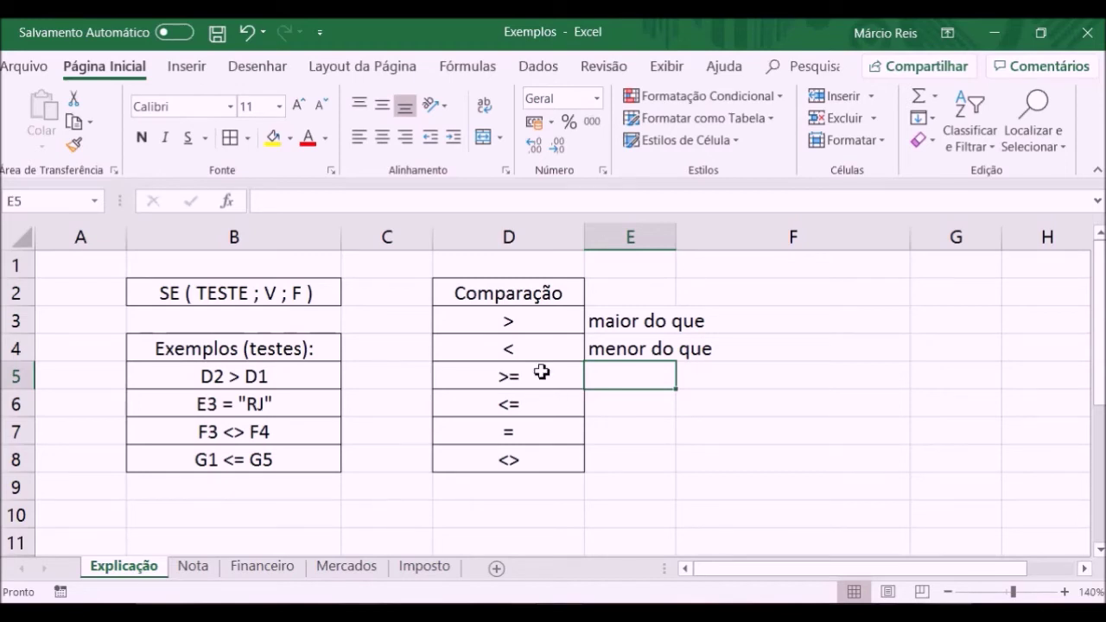
# Describe the >= operator as "maior ou igual a" in E5 and the <= operator as "menor ou igual a" in E6.
pyautogui.write('maior o')
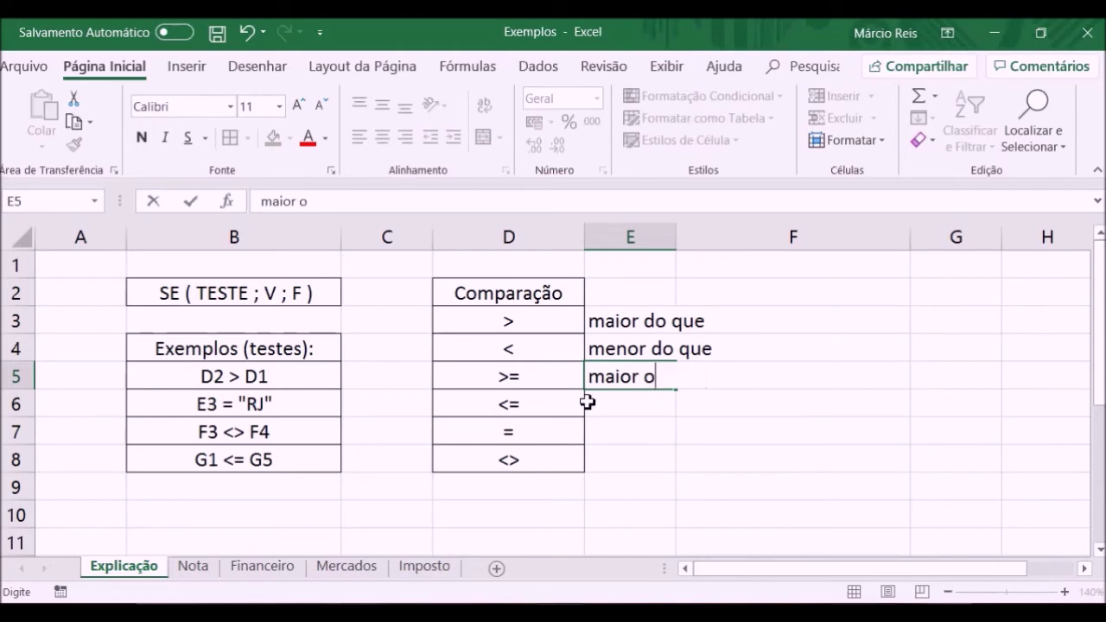
pyautogui.write('u igual a')
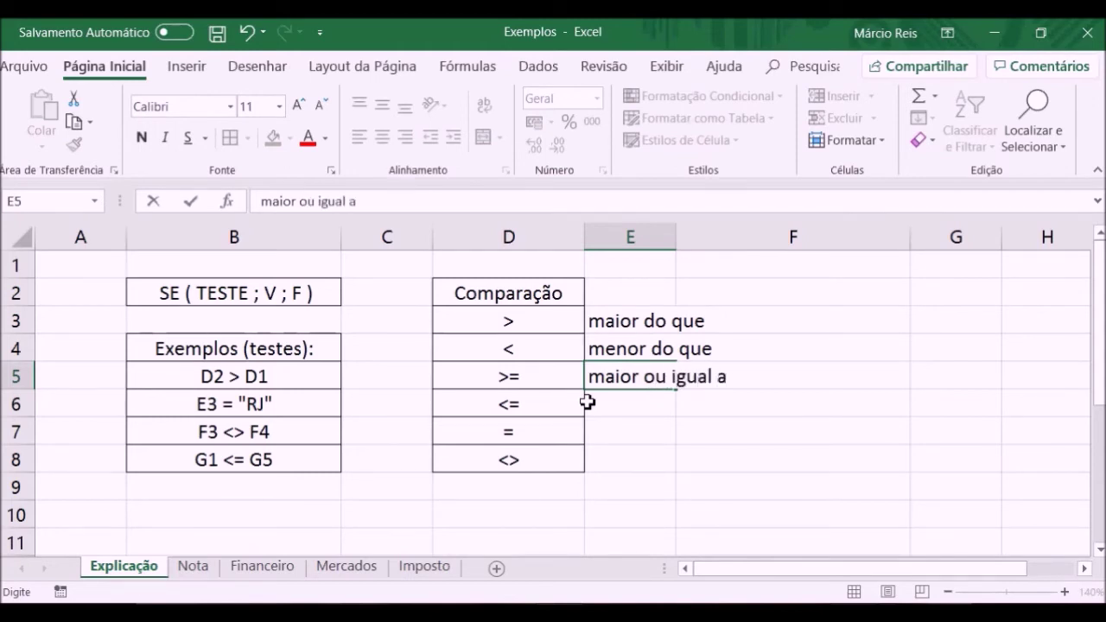
pyautogui.press('Return')
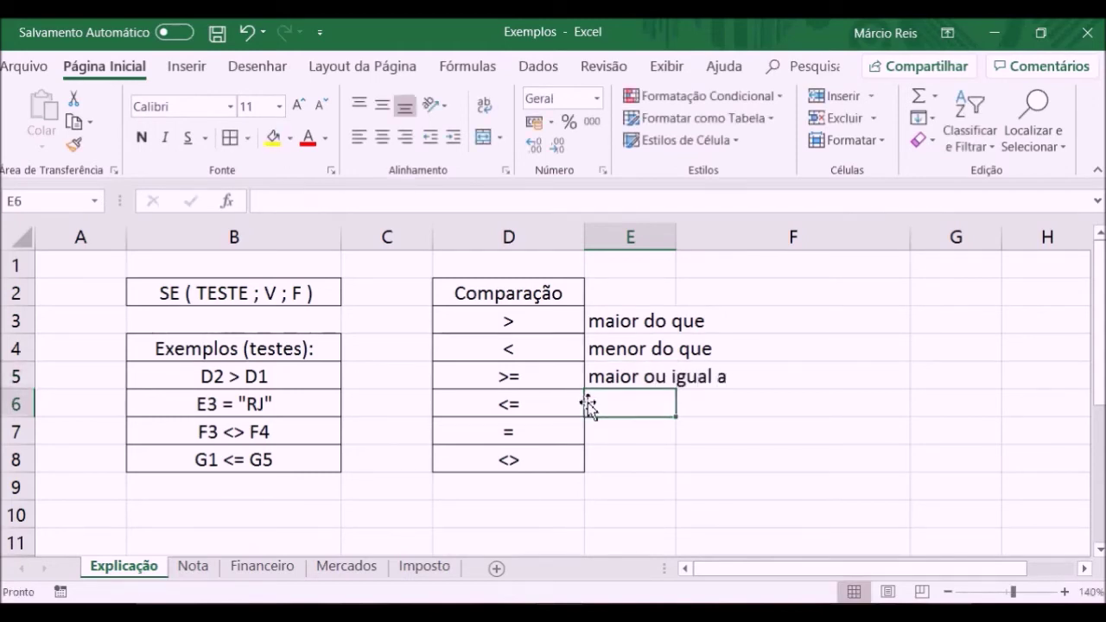
pyautogui.write('m')
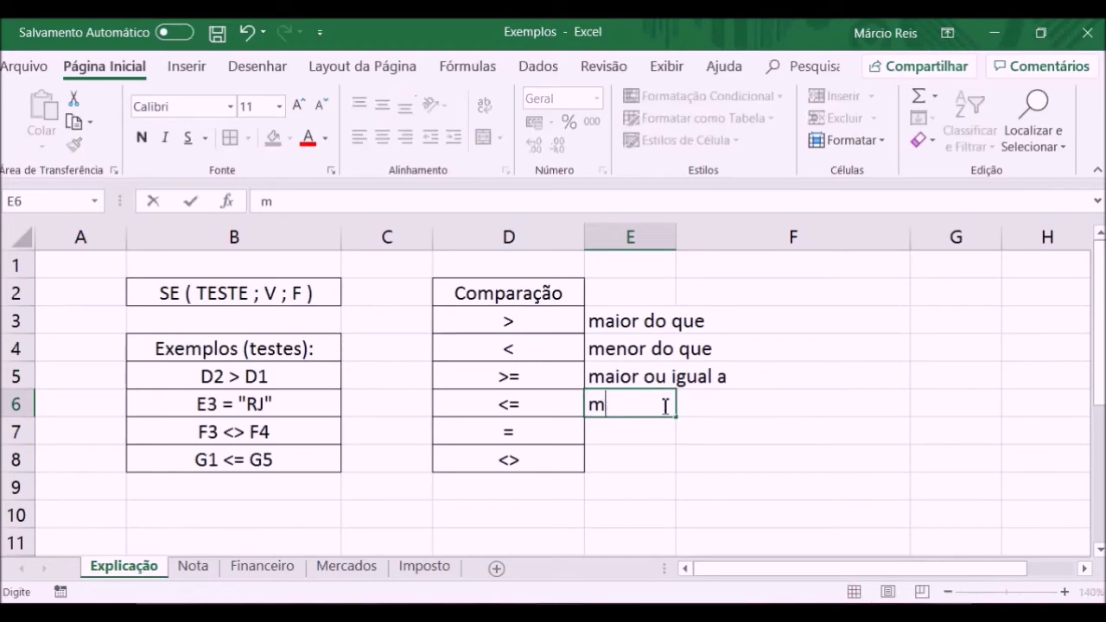
pyautogui.write('enor ou')
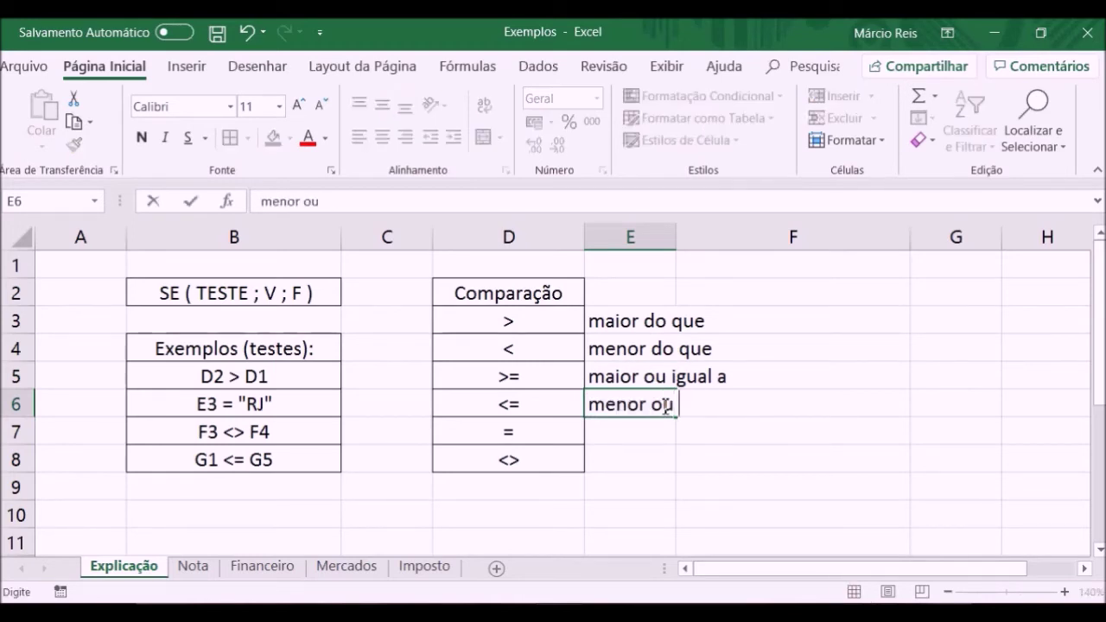
pyautogui.write(' igual a')
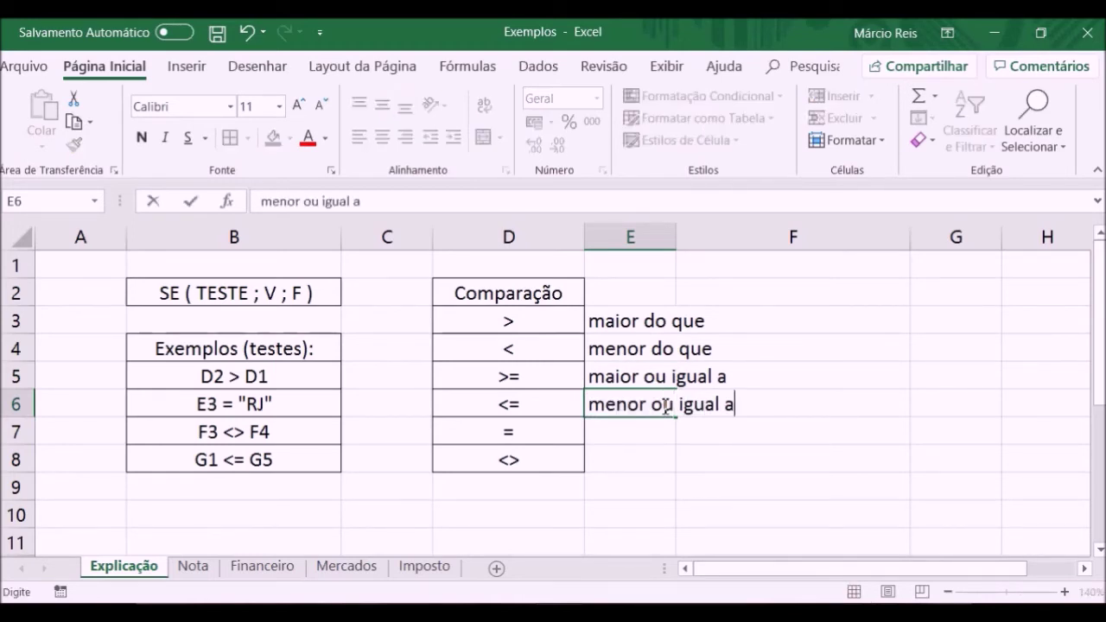
pyautogui.press('Return')
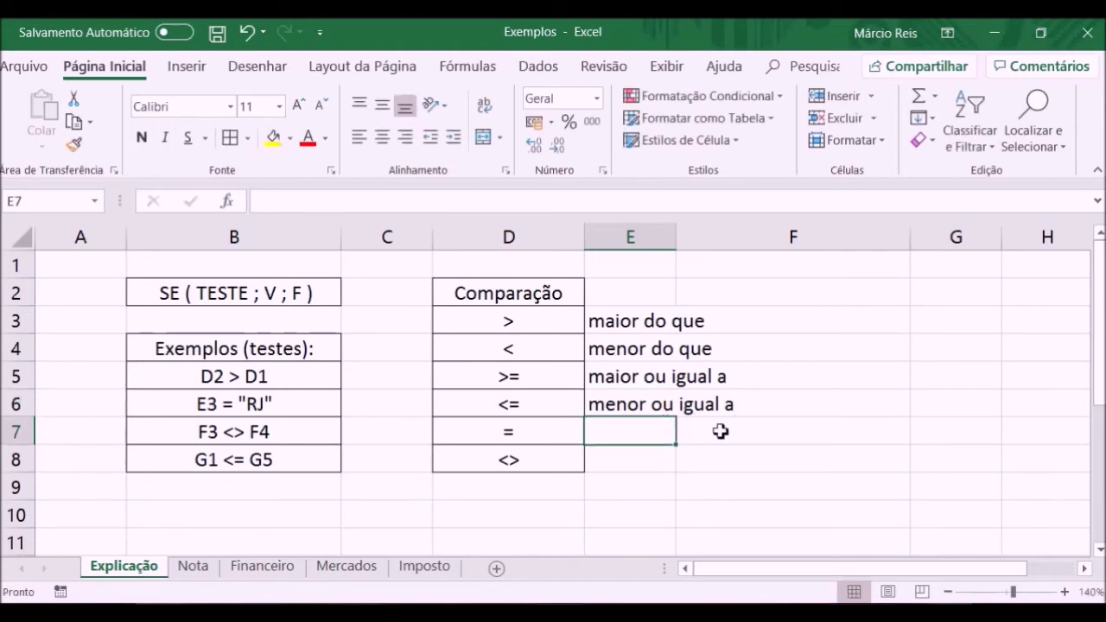
# Describe the = operator as "igual" in E7 and the <> operator as "diferente" in E8.
pyautogui.write('igual')
pyautogui.press('Return')
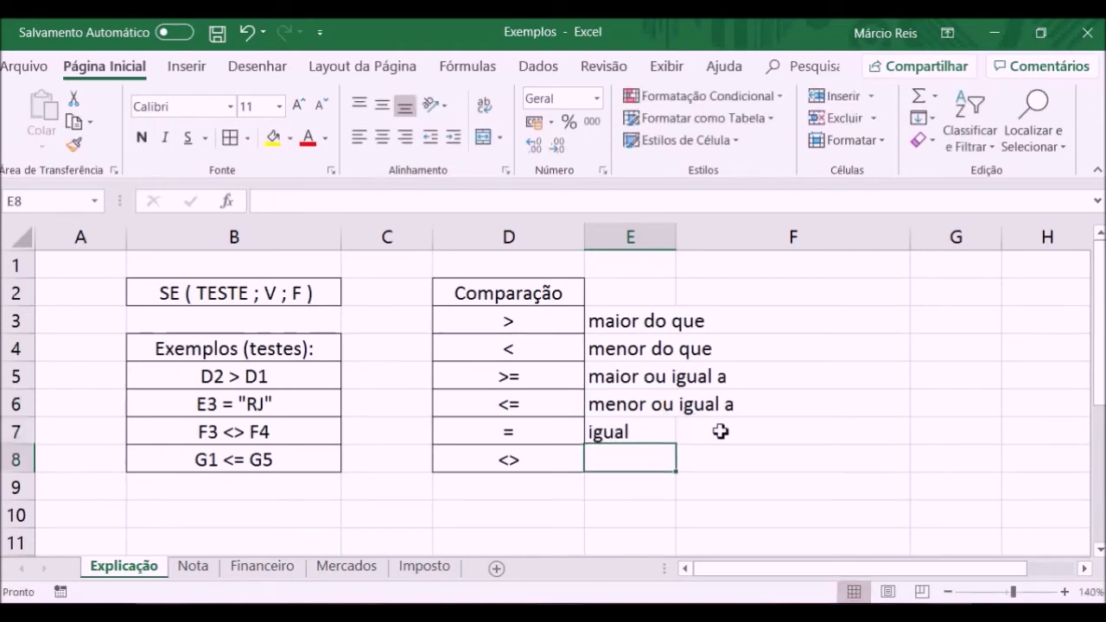
pyautogui.write('diferente')
pyautogui.press('Return')
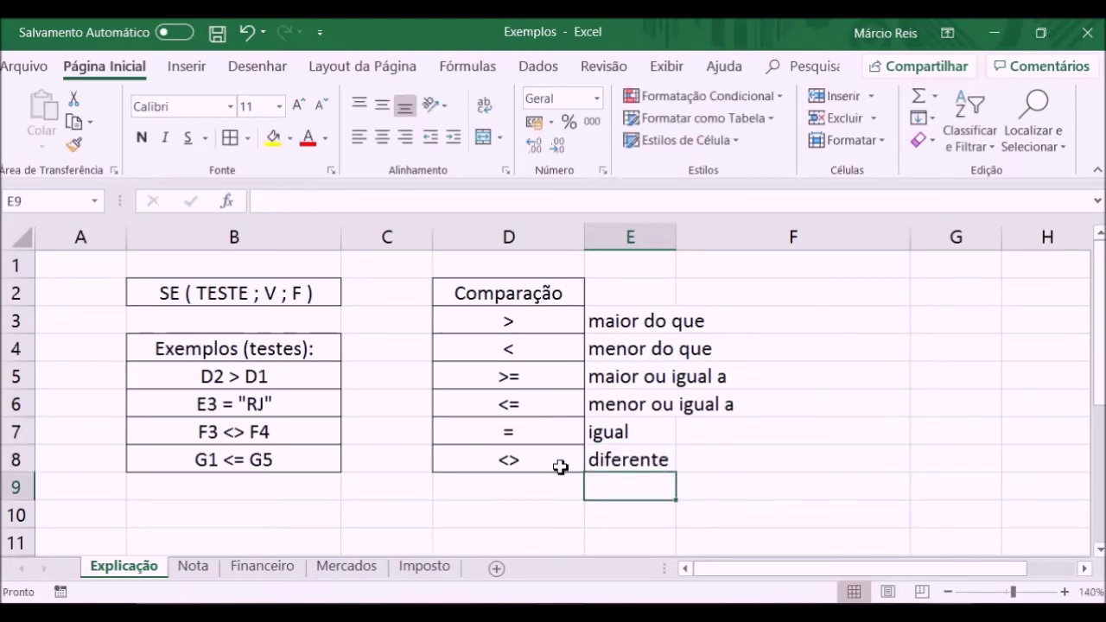
# Centre the contents of cells E3:E9 horizontally.
pyautogui.moveTo(628, 320); pyautogui.dragTo(640, 482)
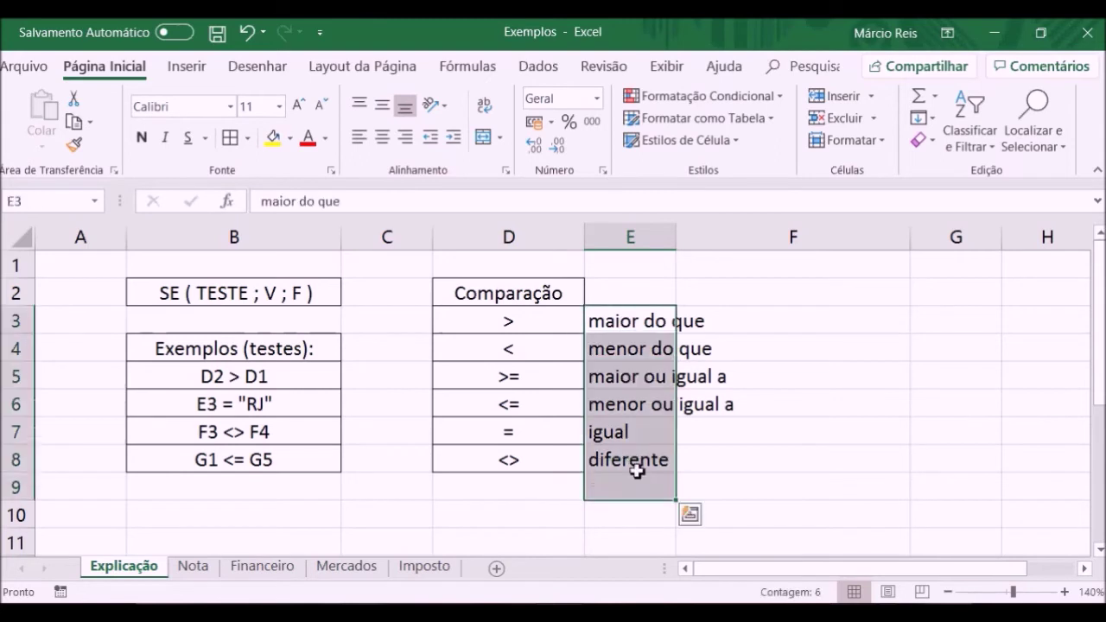
pyautogui.click(381, 136)
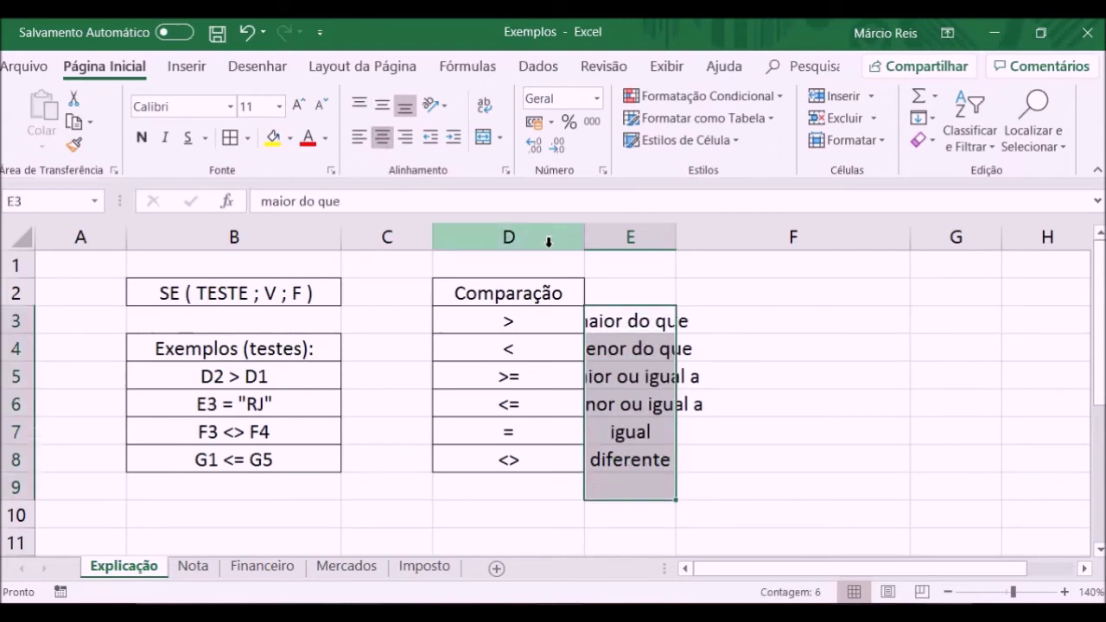
# Fit column E to the width of its descriptions and apply borders to cells E3:E8.
pyautogui.click(629, 294)
pyautogui.doubleClick(677, 237)
pyautogui.moveTo(704, 320); pyautogui.dragTo(707, 460)
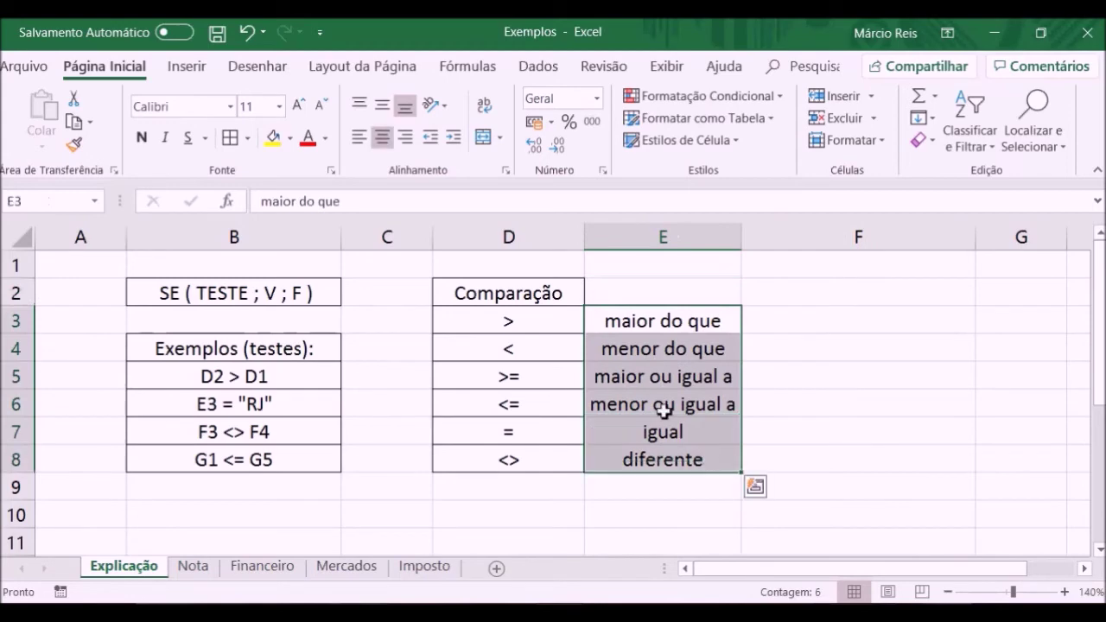
pyautogui.click(241, 138)
# Merge and centre the Comparação heading across cells D2:E2.
pyautogui.click(507, 321)
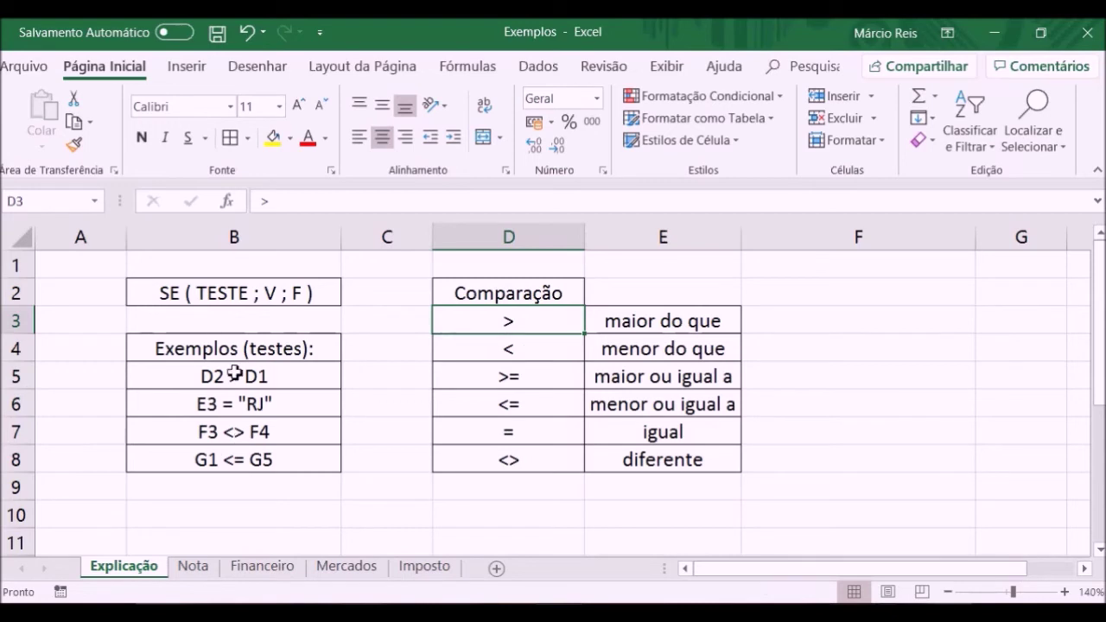
pyautogui.moveTo(538, 295); pyautogui.dragTo(654, 290)
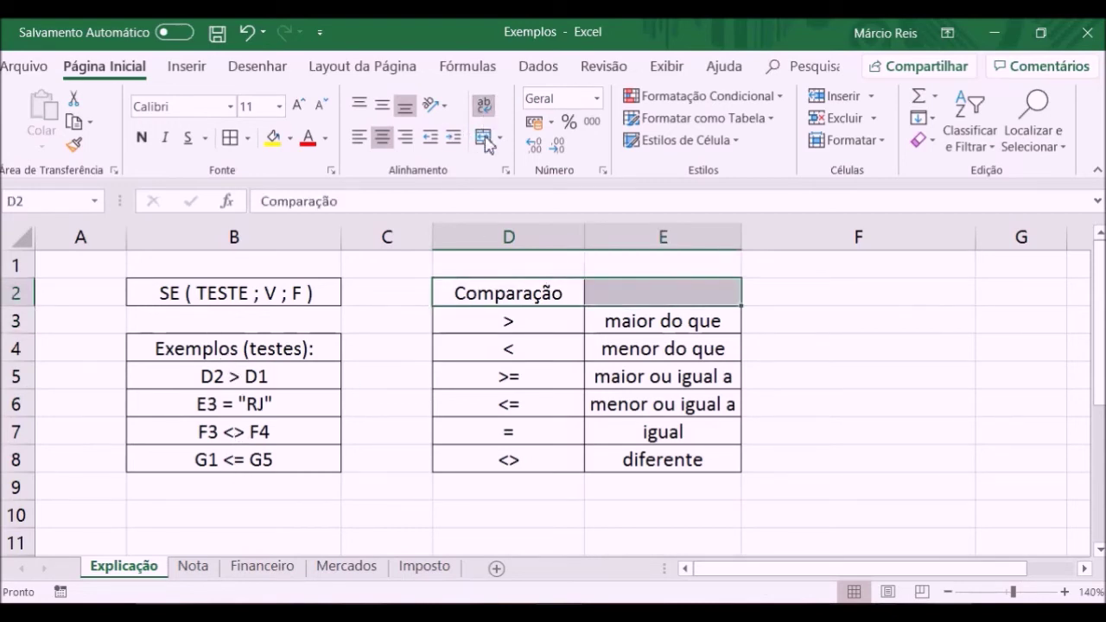
pyautogui.click(482, 137)
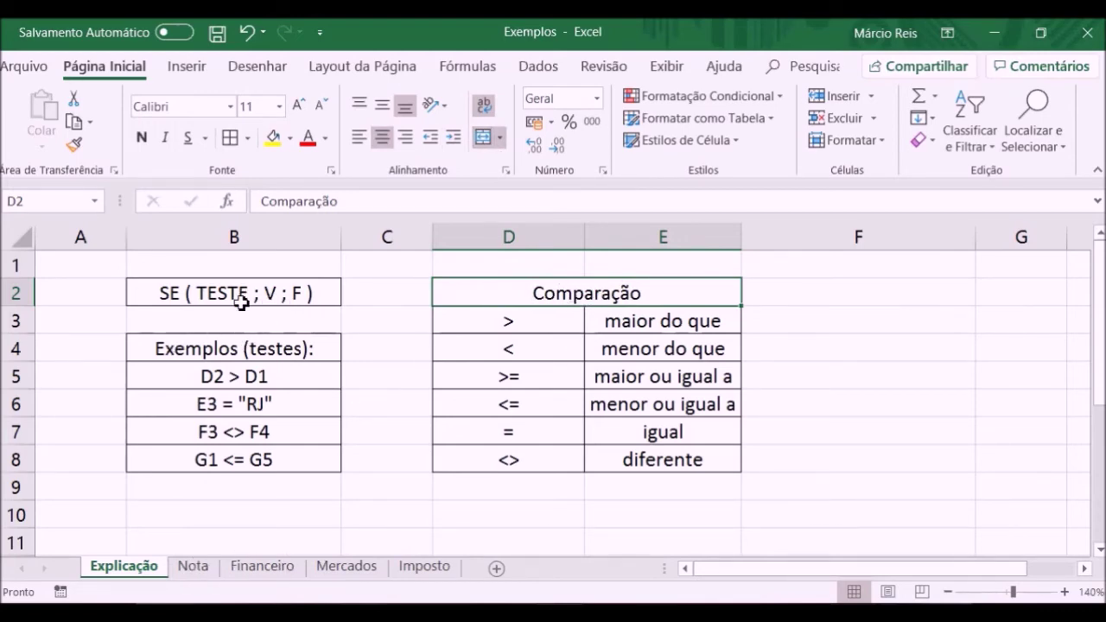
# Enter "fulano" as the Aluno in cell B3 of the Nota sheet.
pyautogui.click(194, 568)
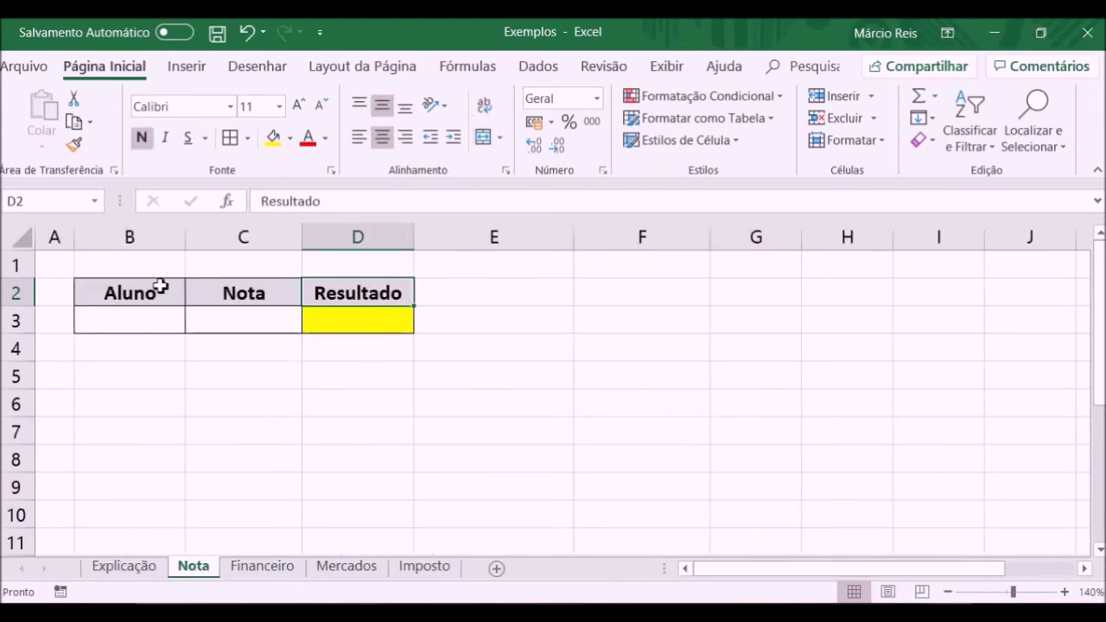
pyautogui.click(162, 321)
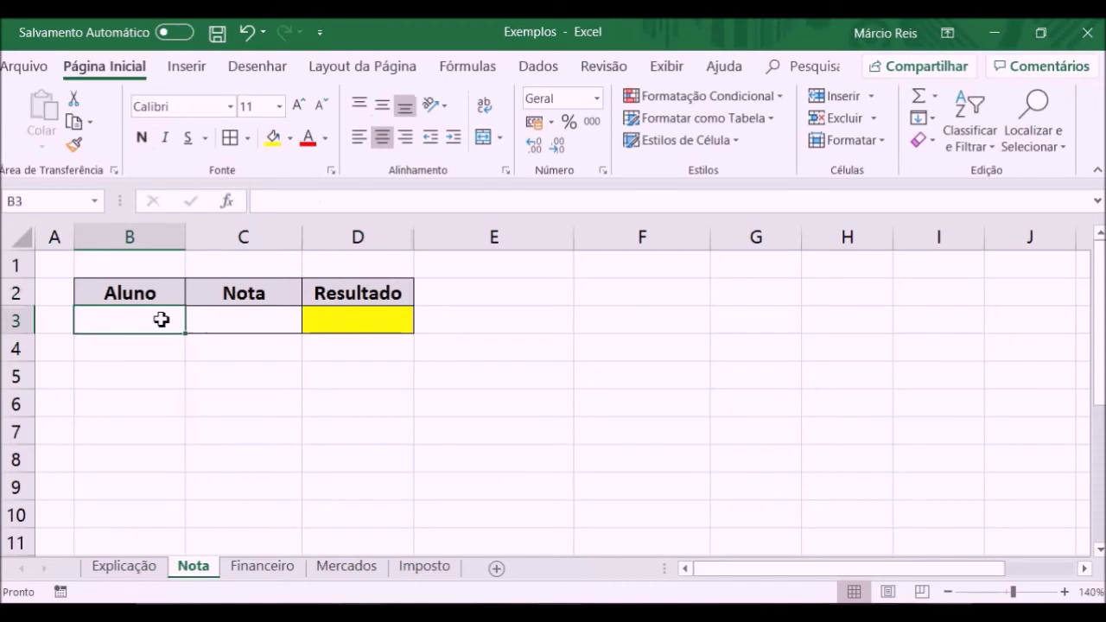
pyautogui.write('fulano')
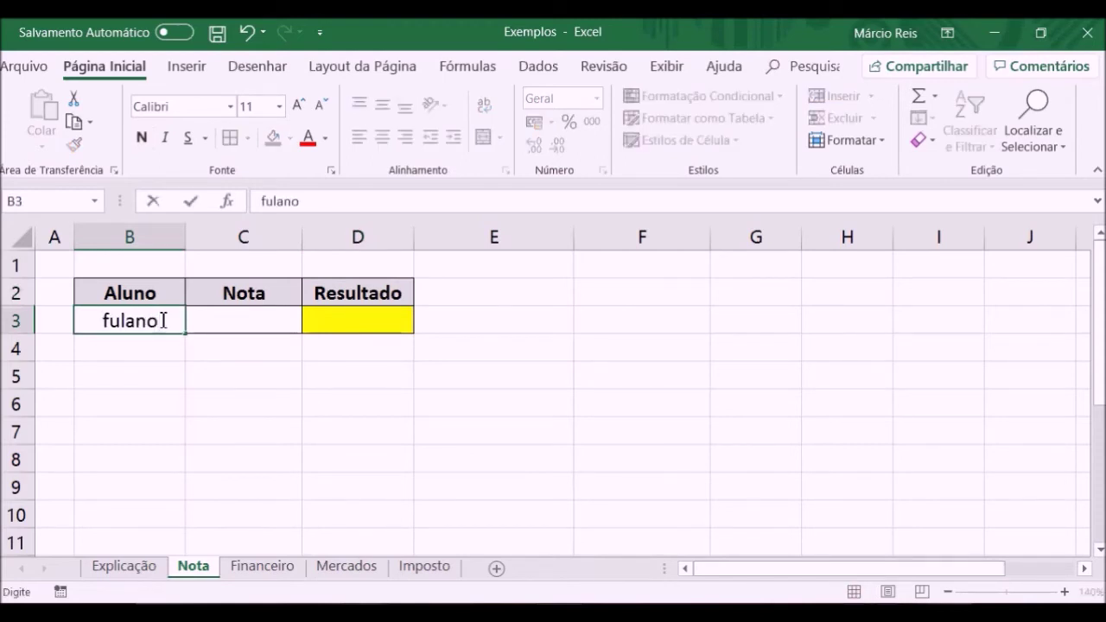
pyautogui.press('Tab')
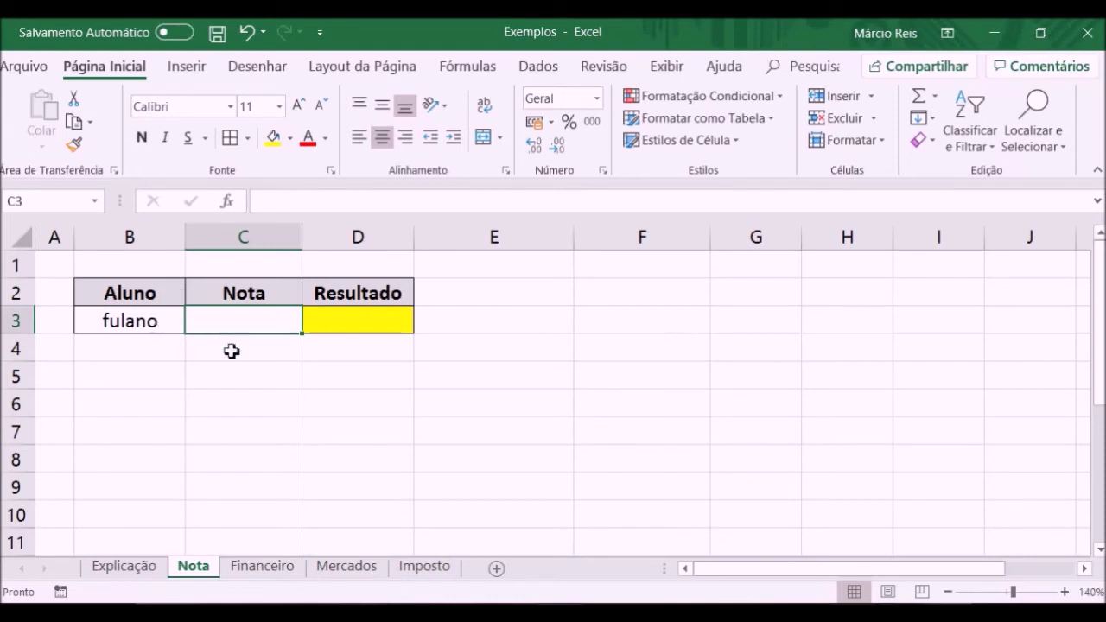
# Note the passing criterion ">= 6" in cell C5, below the Nota column.
pyautogui.click(248, 381)
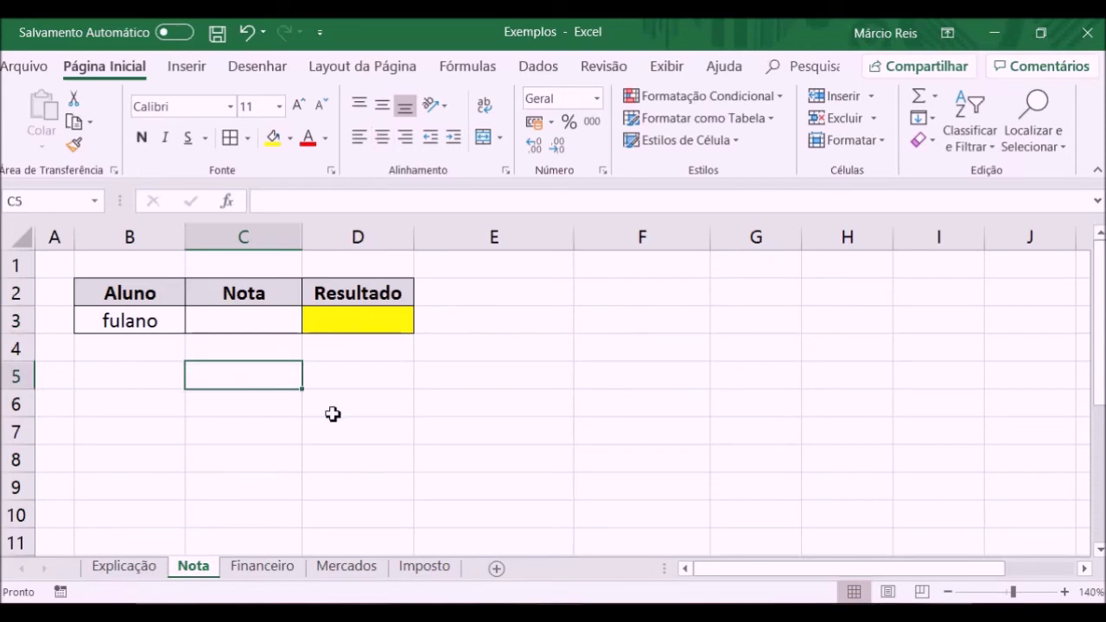
pyautogui.write('>= 6')
pyautogui.press('Return')
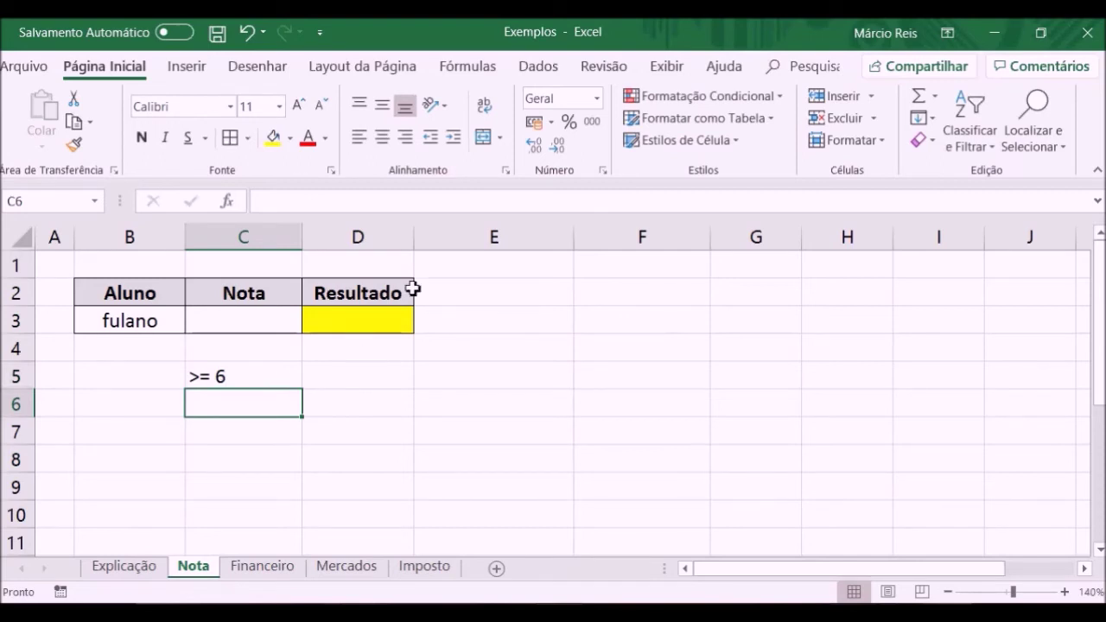
# Widen the Resultado column to more than double its width and enter 8 as the Nota in C3.
pyautogui.moveTo(421, 234); pyautogui.dragTo(599, 236)
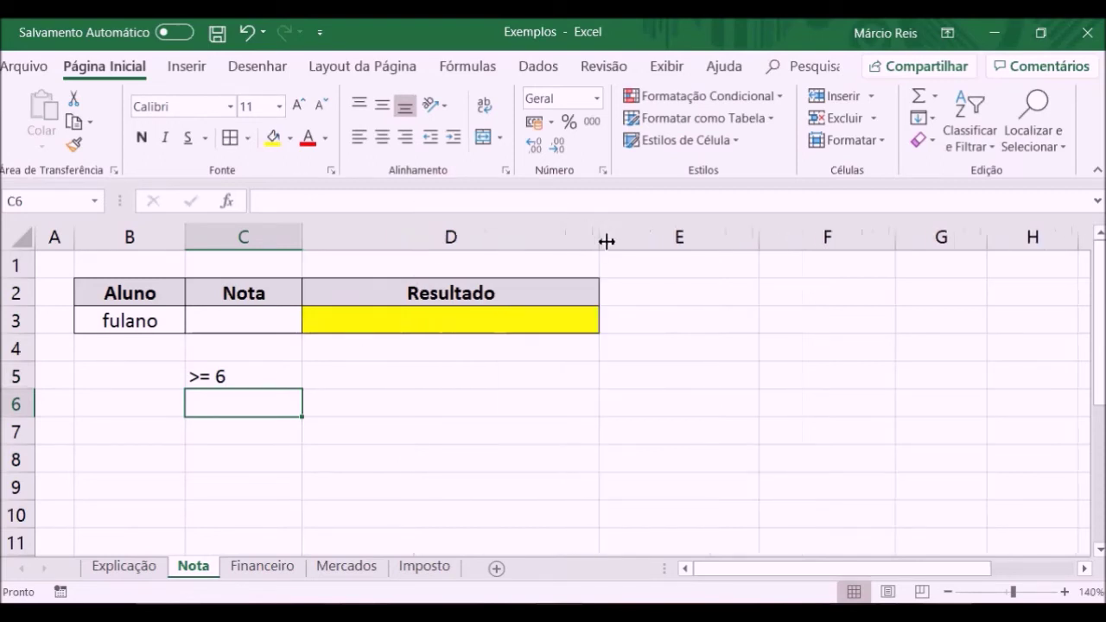
pyautogui.click(442, 319)
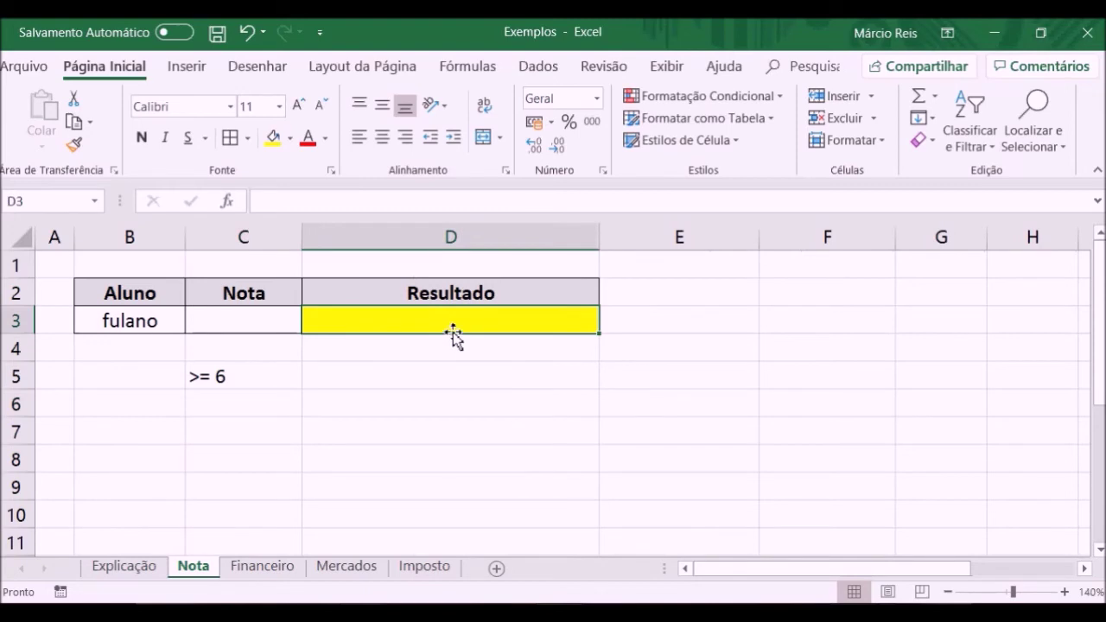
pyautogui.click(248, 321)
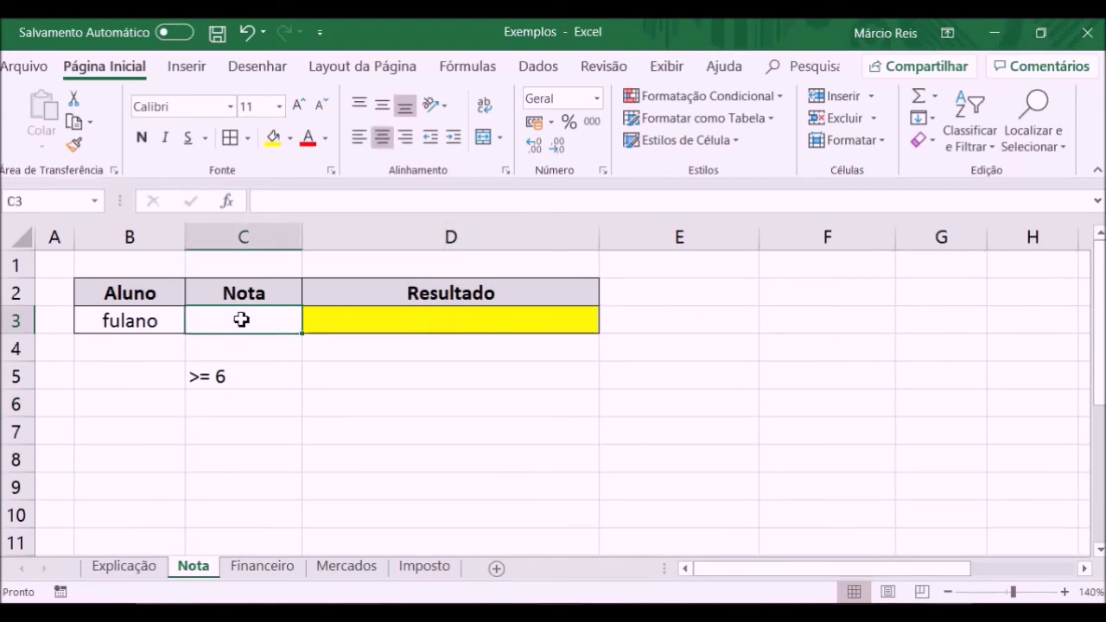
pyautogui.write('8')
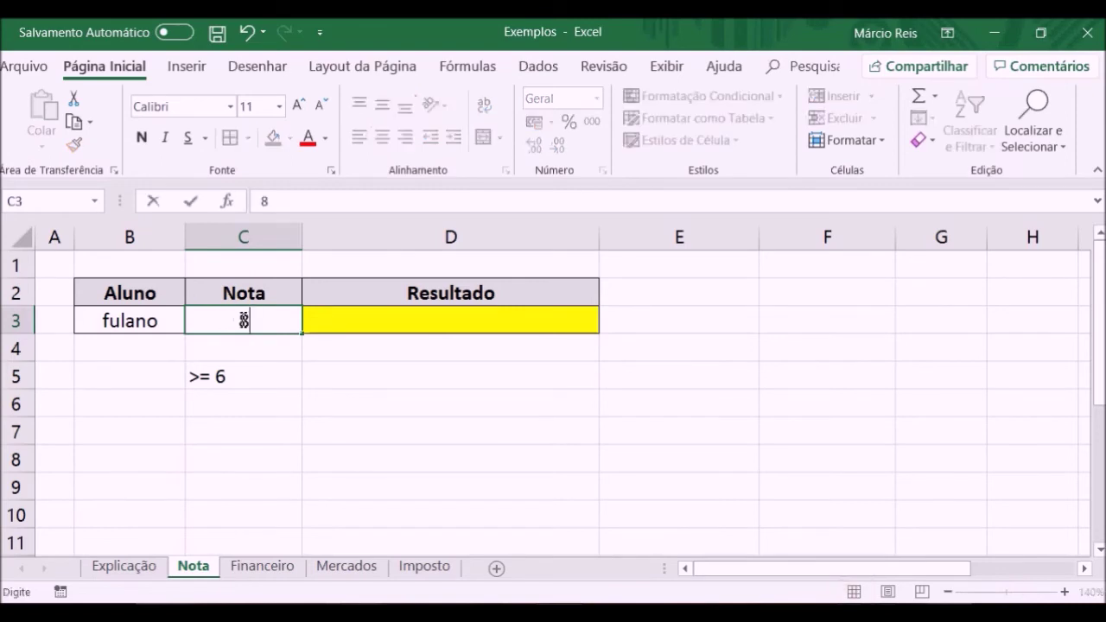
pyautogui.press('Tab')
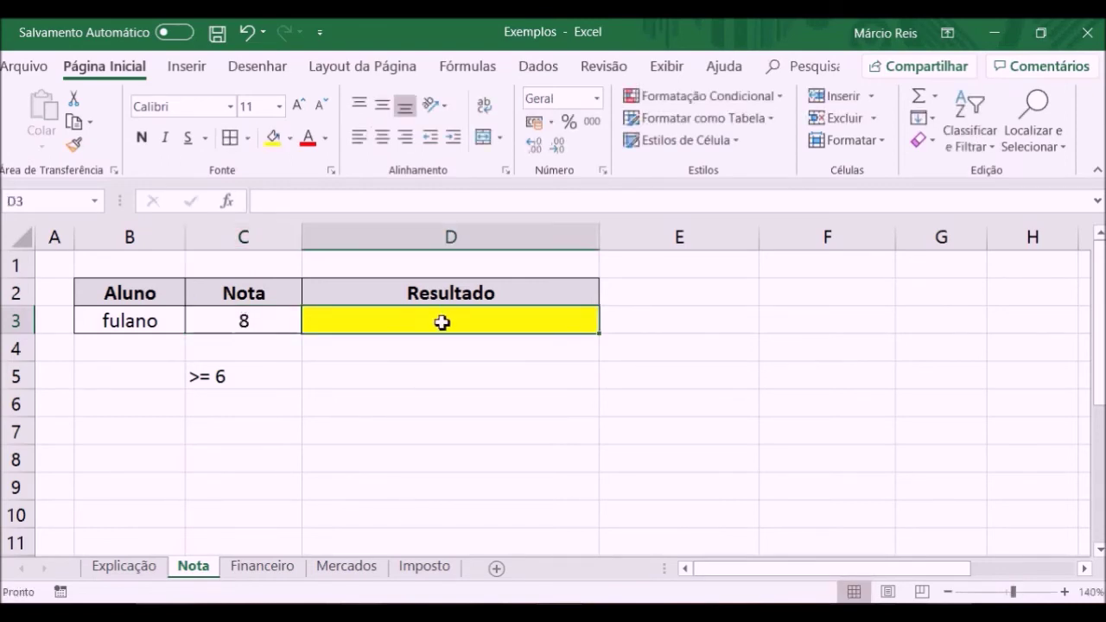
# Enter "Aprovado" as the Resultado in D3 and centre it horizontally.
pyautogui.write('A')
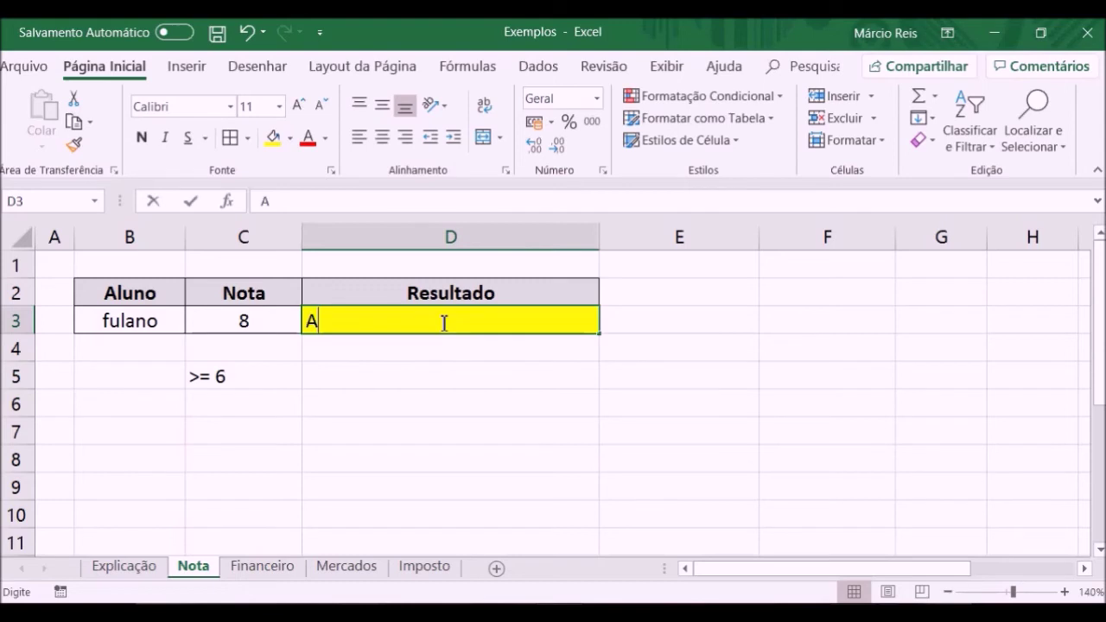
pyautogui.write('provad')
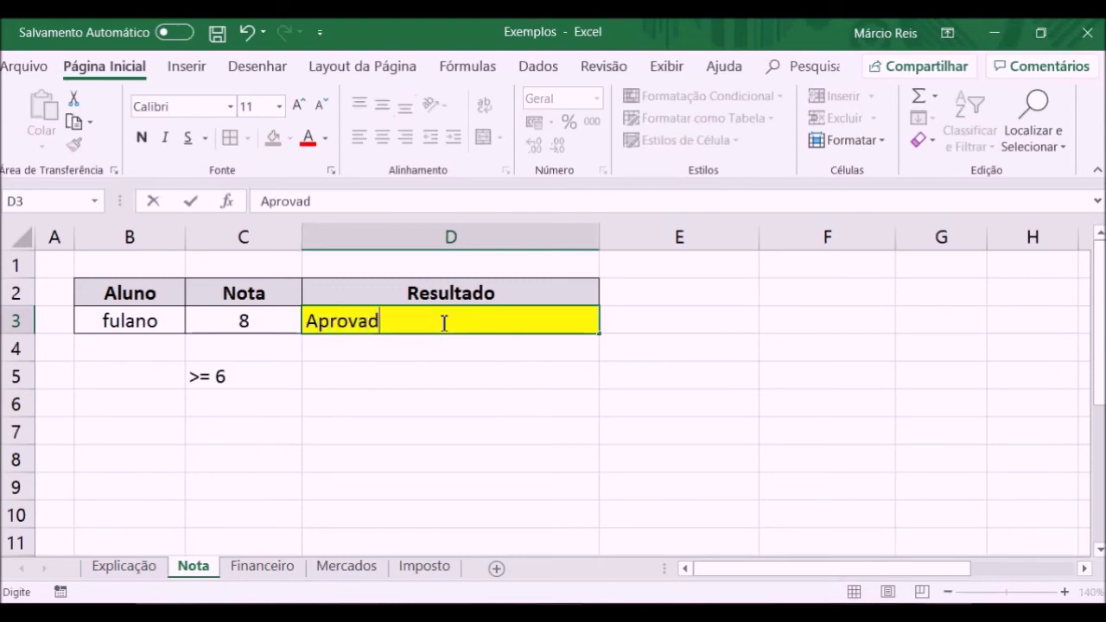
pyautogui.write('o')
pyautogui.press('Return')
pyautogui.click(444, 322)
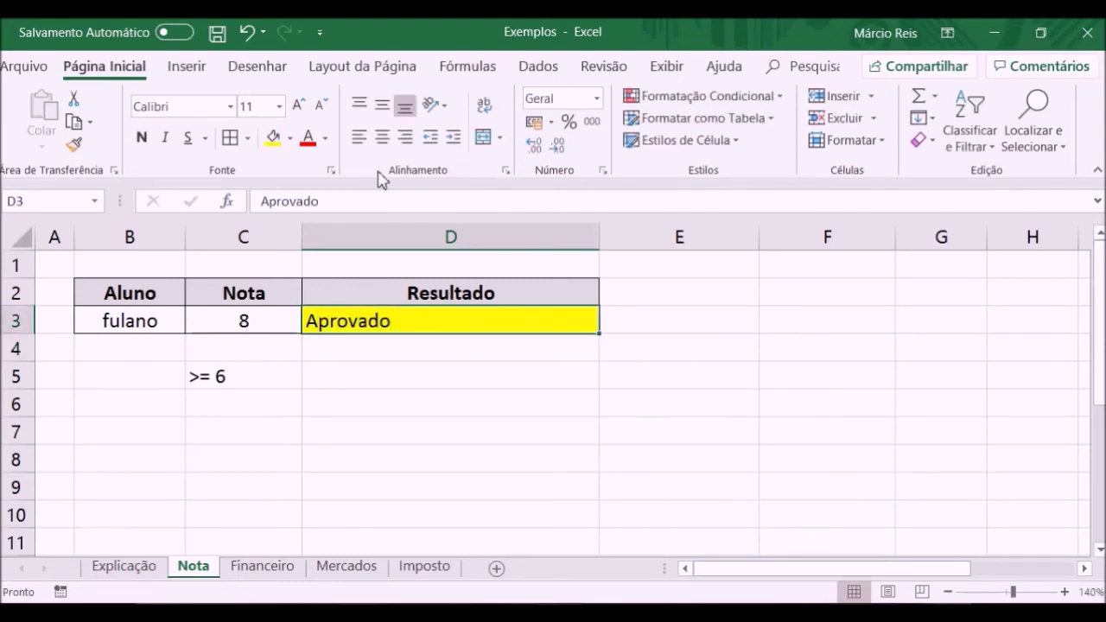
pyautogui.click(382, 137)
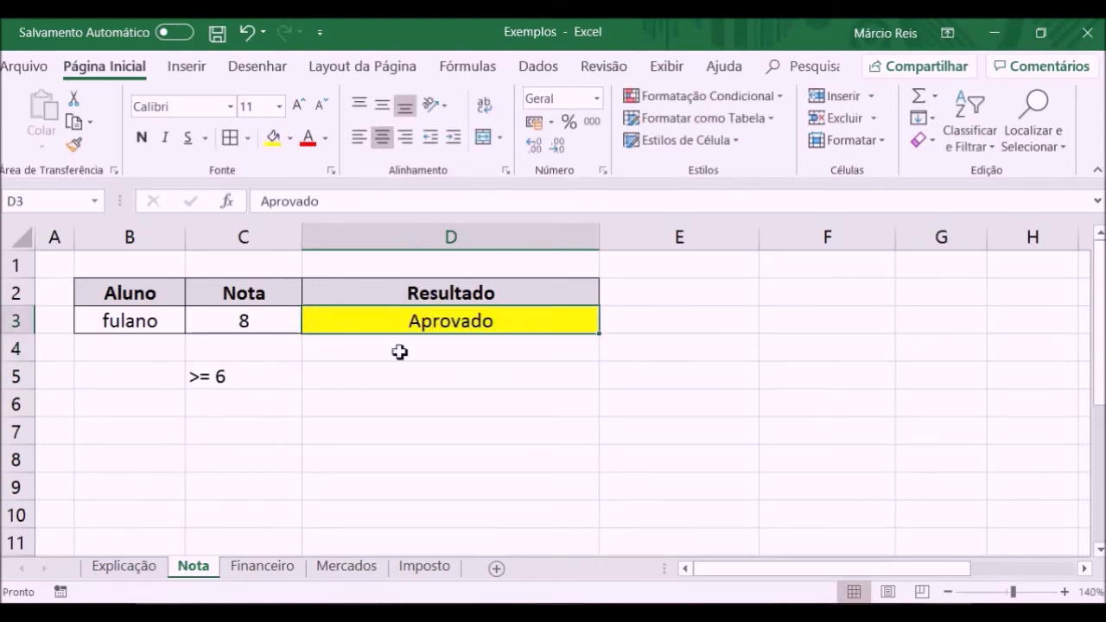
# Set the Nota in C3 to 3 and the Resultado in D3 to "Reprovado".
pyautogui.click(287, 318)
pyautogui.write('3')
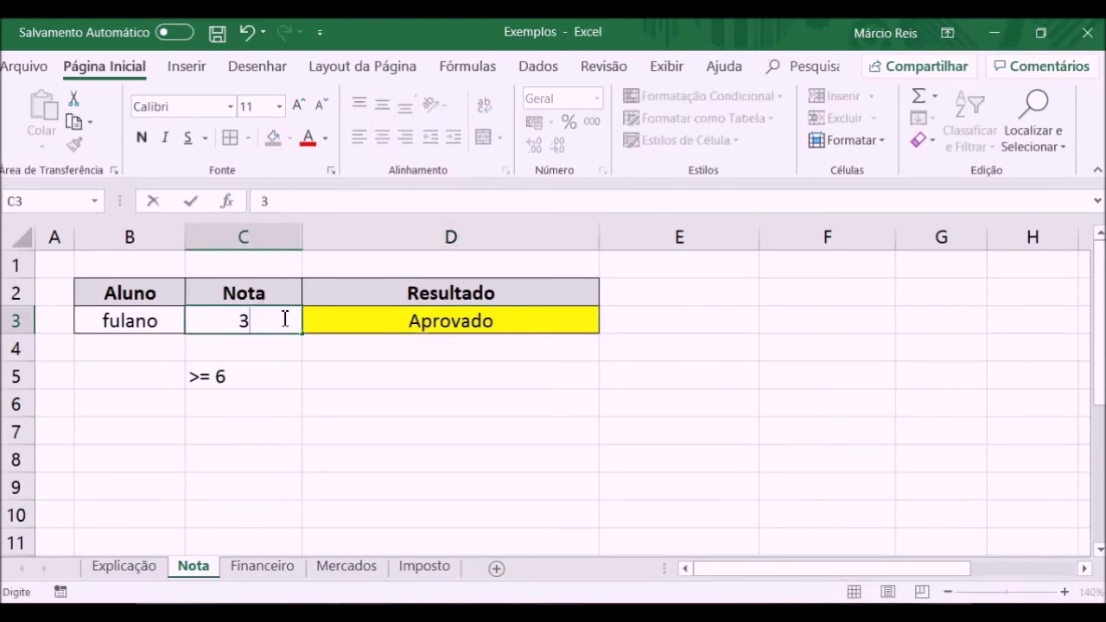
pyautogui.press('Tab')
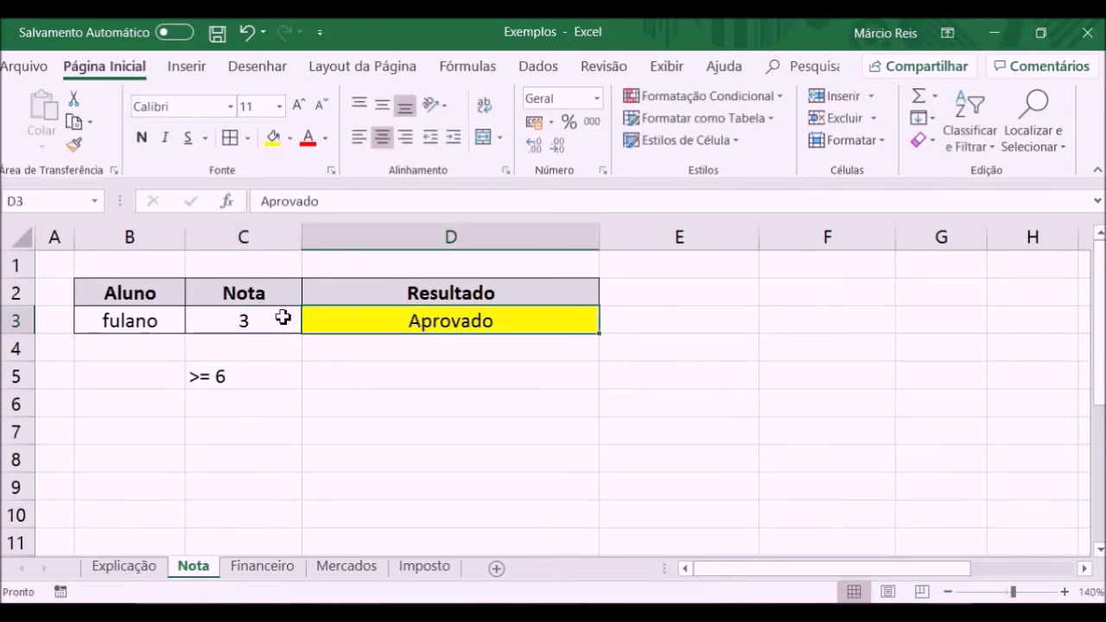
pyautogui.write('Reprovado')
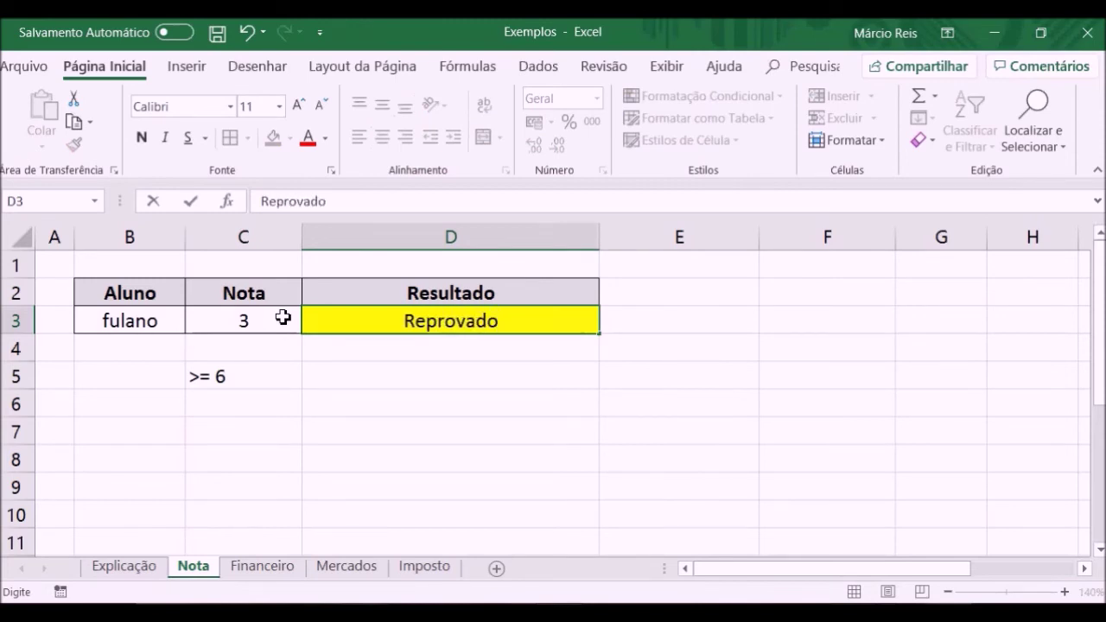
pyautogui.press('Return')
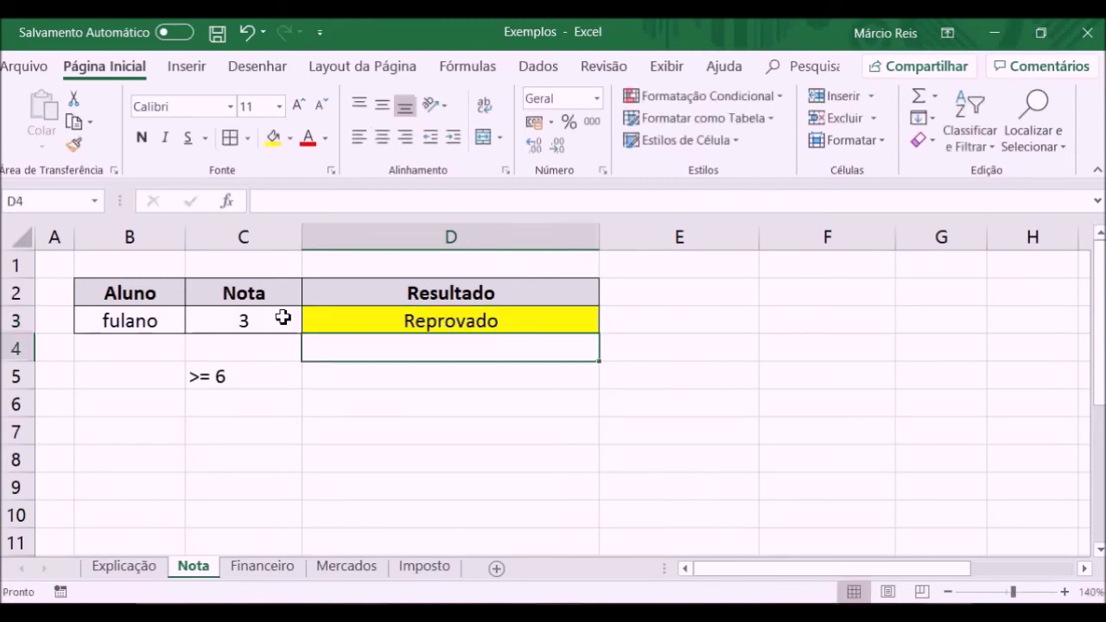
# Centre the passing criterion in cell C5 horizontally and return to the Nota value in C3.
pyautogui.click(259, 378)
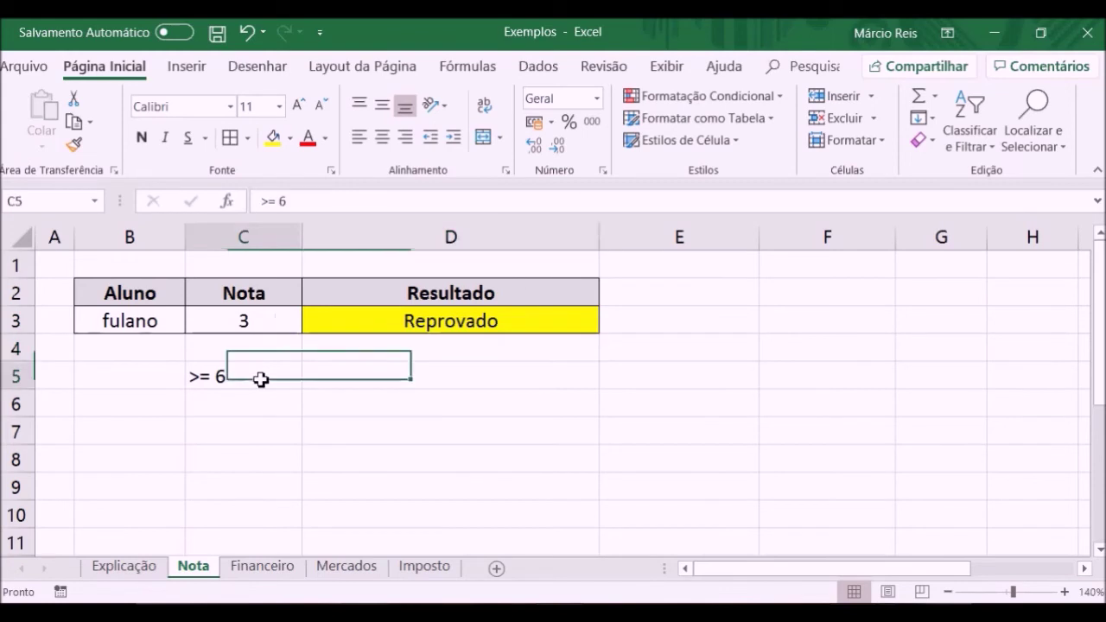
pyautogui.click(382, 137)
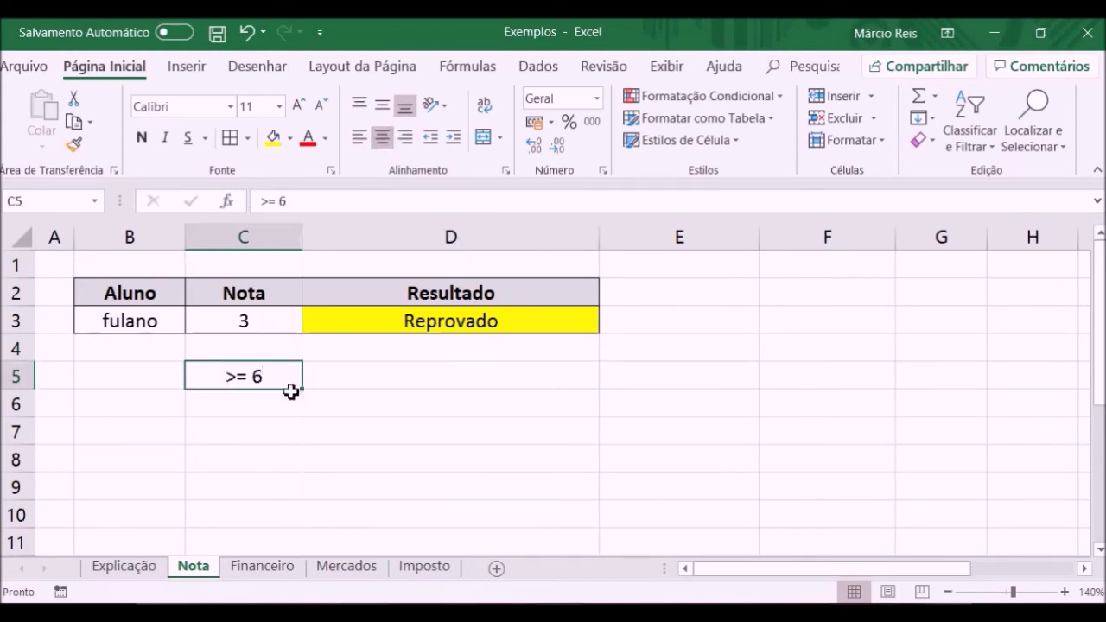
pyautogui.click(263, 317)
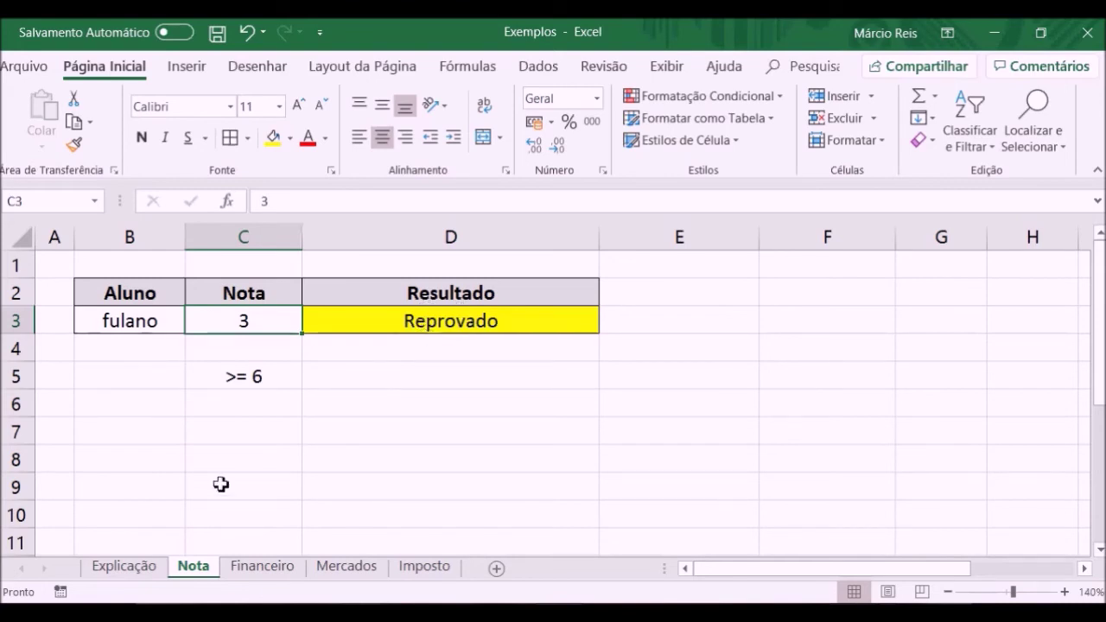
# Compare the SE function's test, true and false arguments in the Explicação sheet with the grade example in the Nota sheet.
pyautogui.click(141, 574)
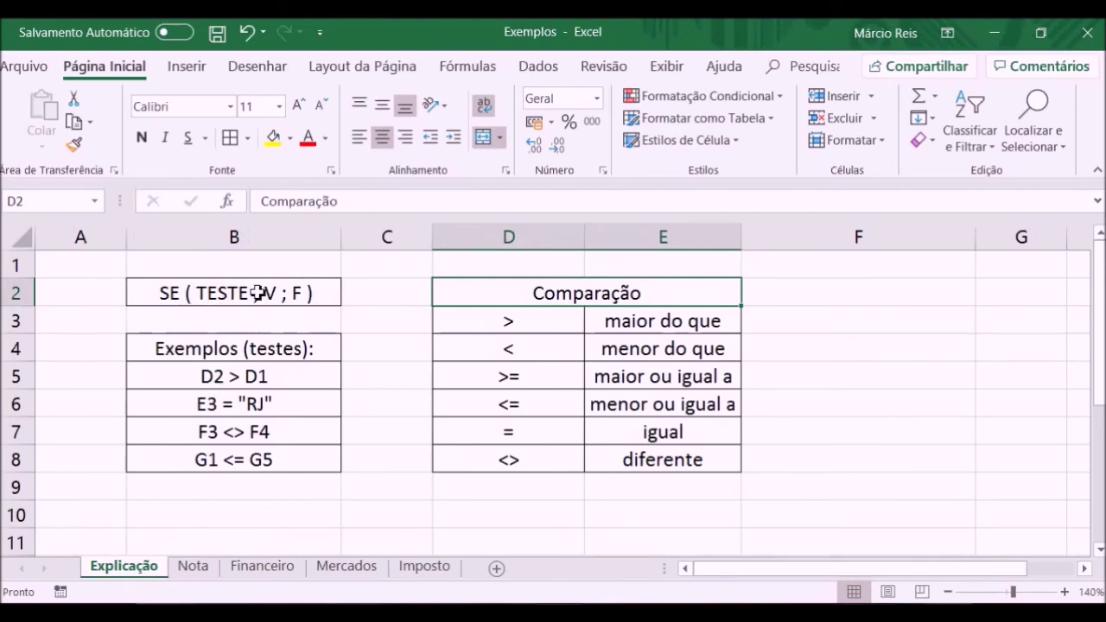
pyautogui.click(193, 567)
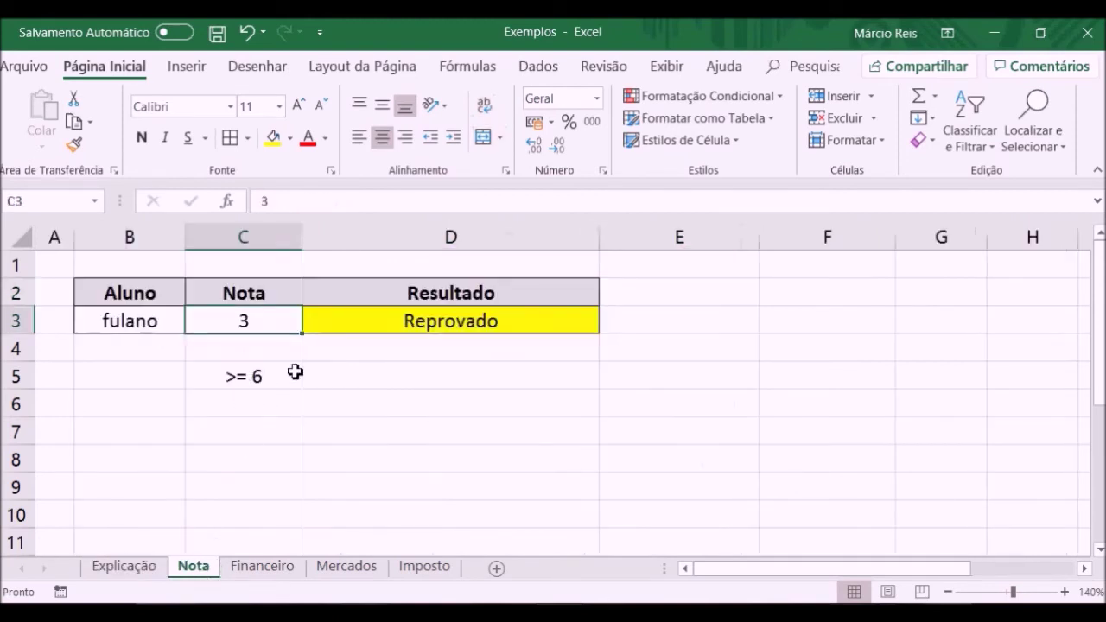
pyautogui.click(123, 567)
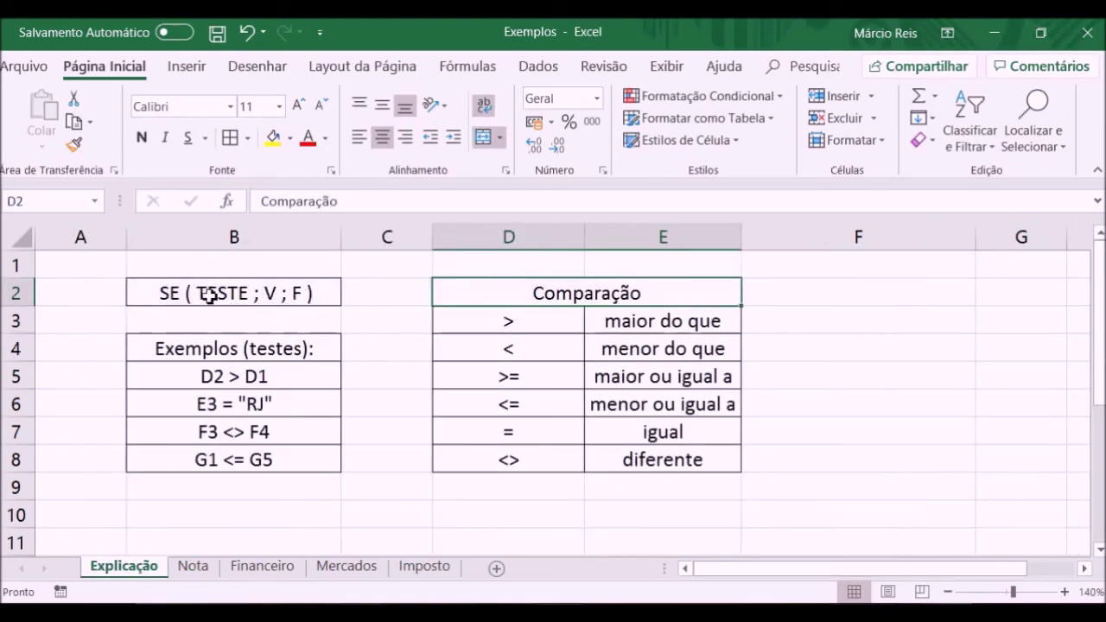
pyautogui.click(196, 567)
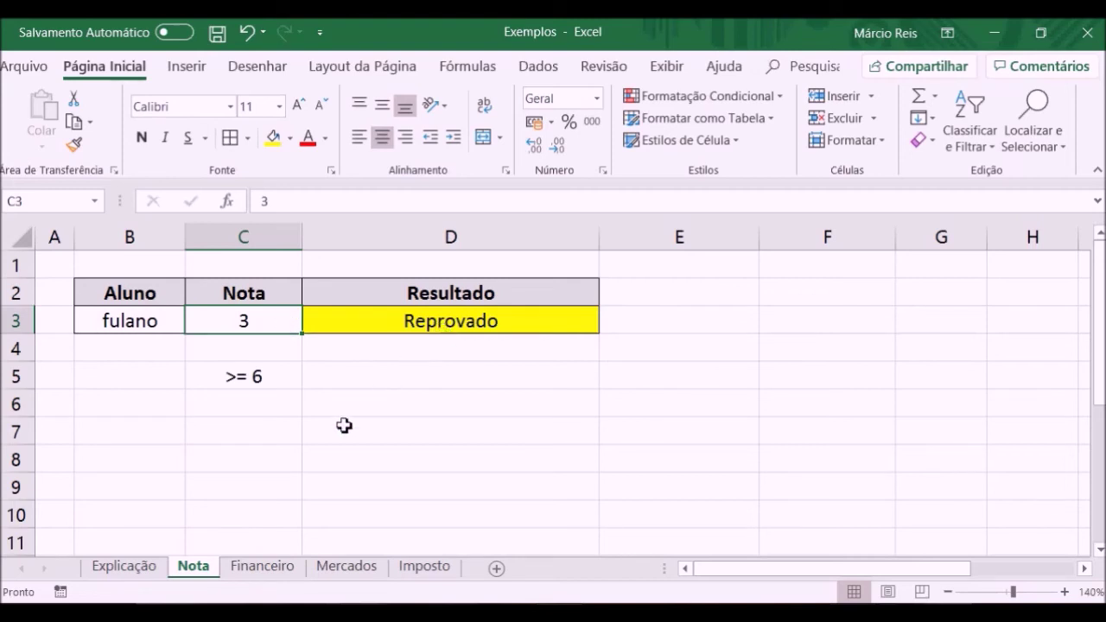
pyautogui.click(140, 571)
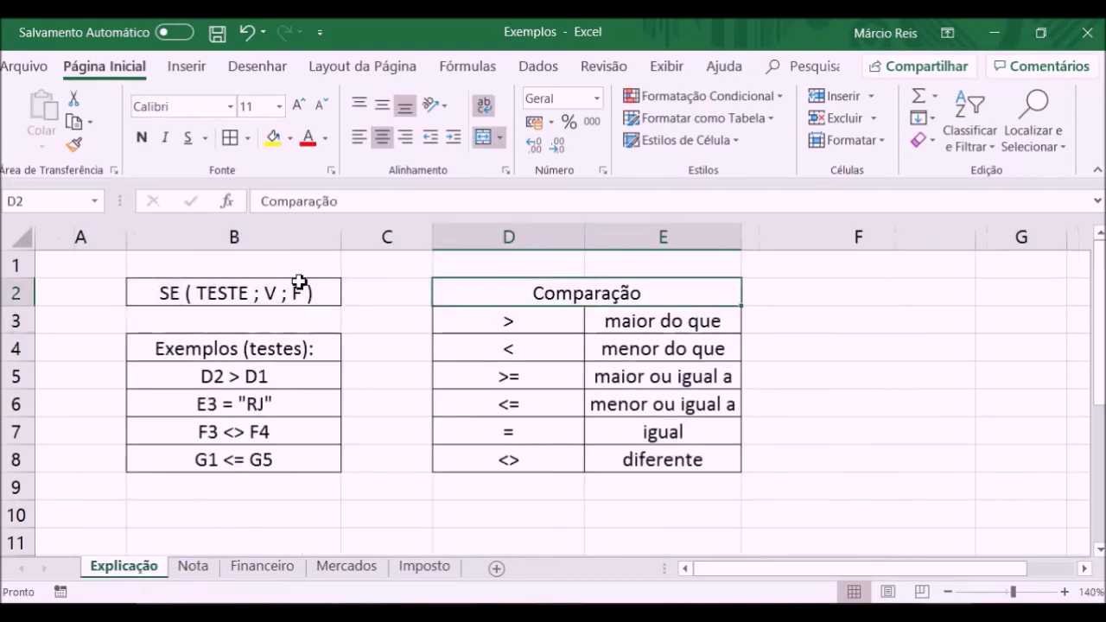
pyautogui.click(195, 568)
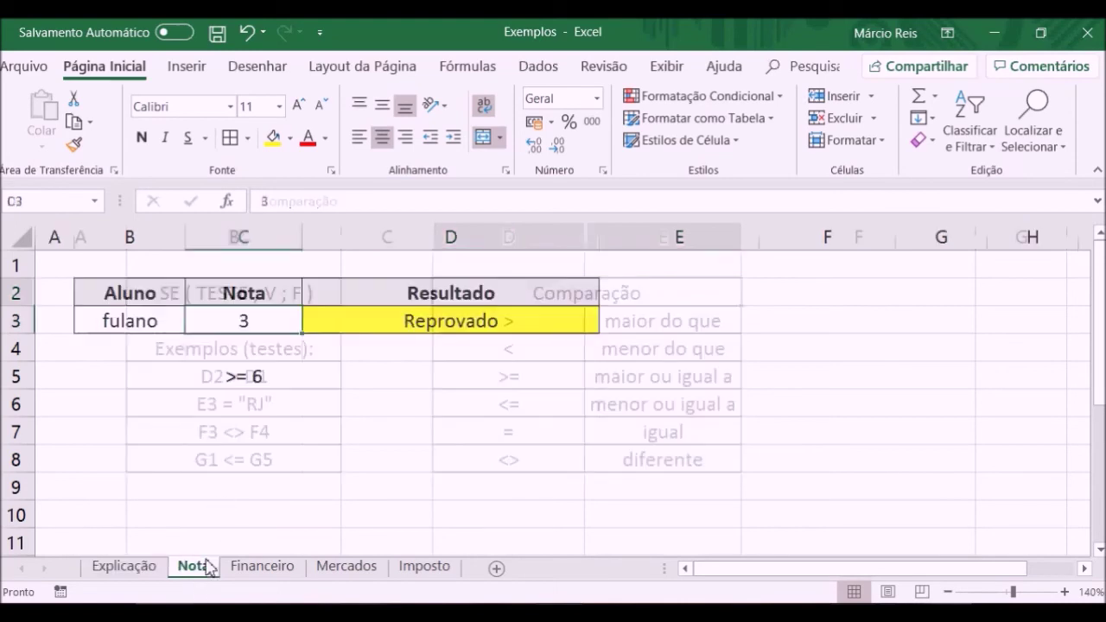
# Clear the Resultado in D3 and start an SE formula there with the logical test C3>=6.
pyautogui.click(465, 329)
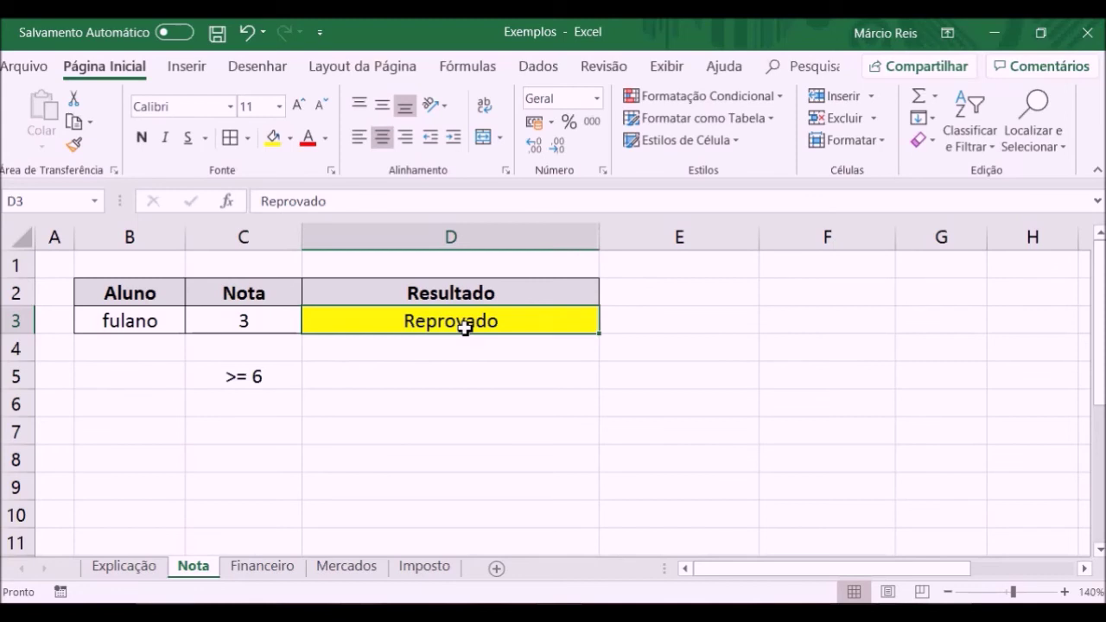
pyautogui.press('Delete')
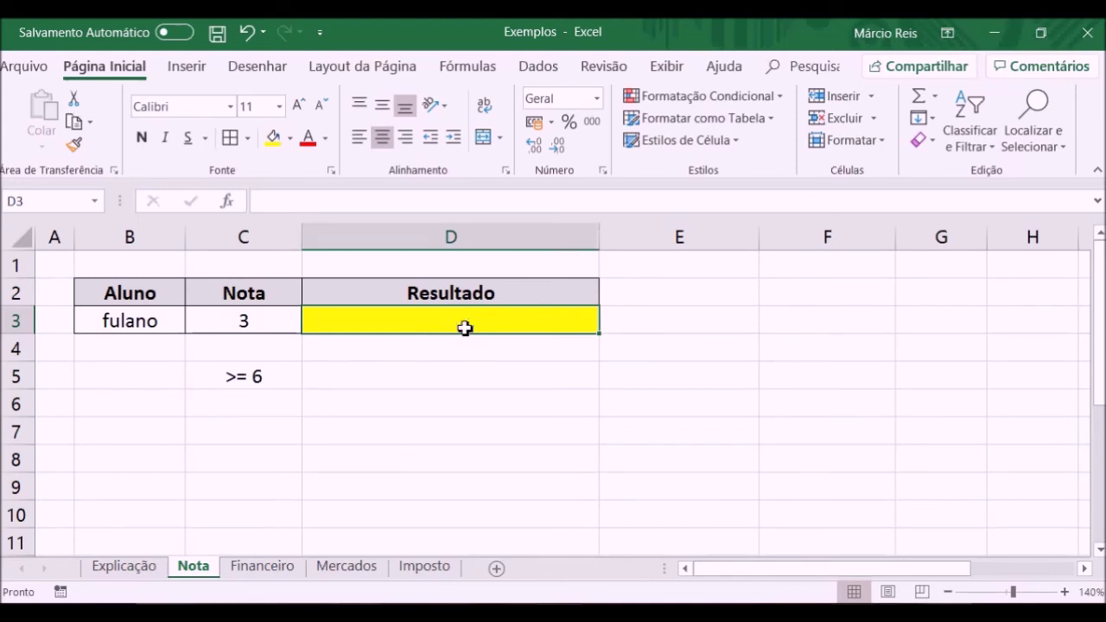
pyautogui.write('=S')
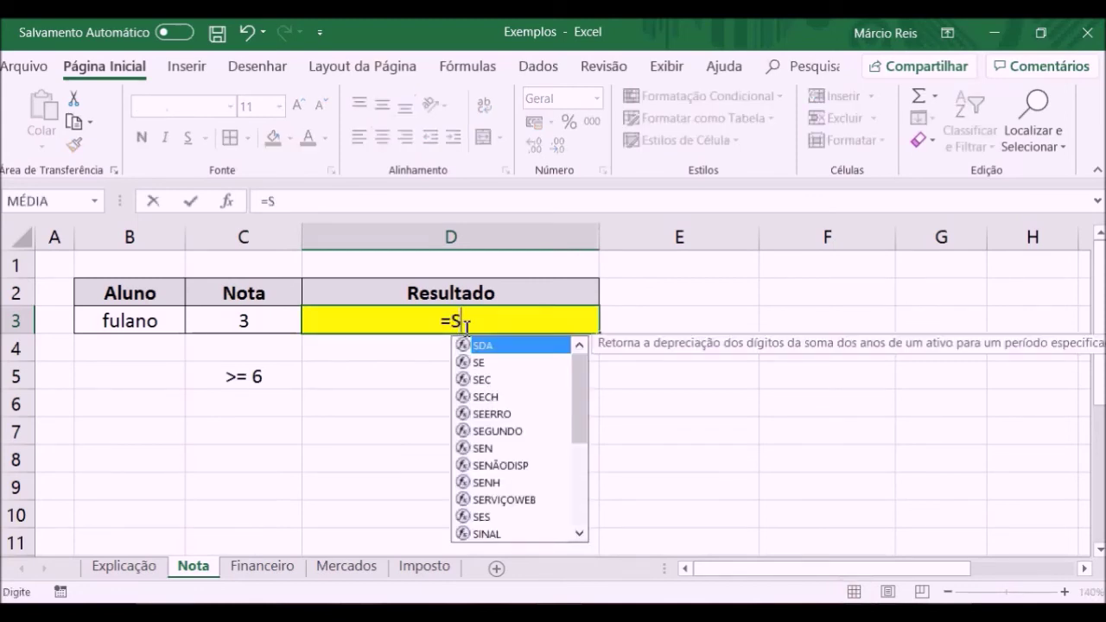
pyautogui.write('E')
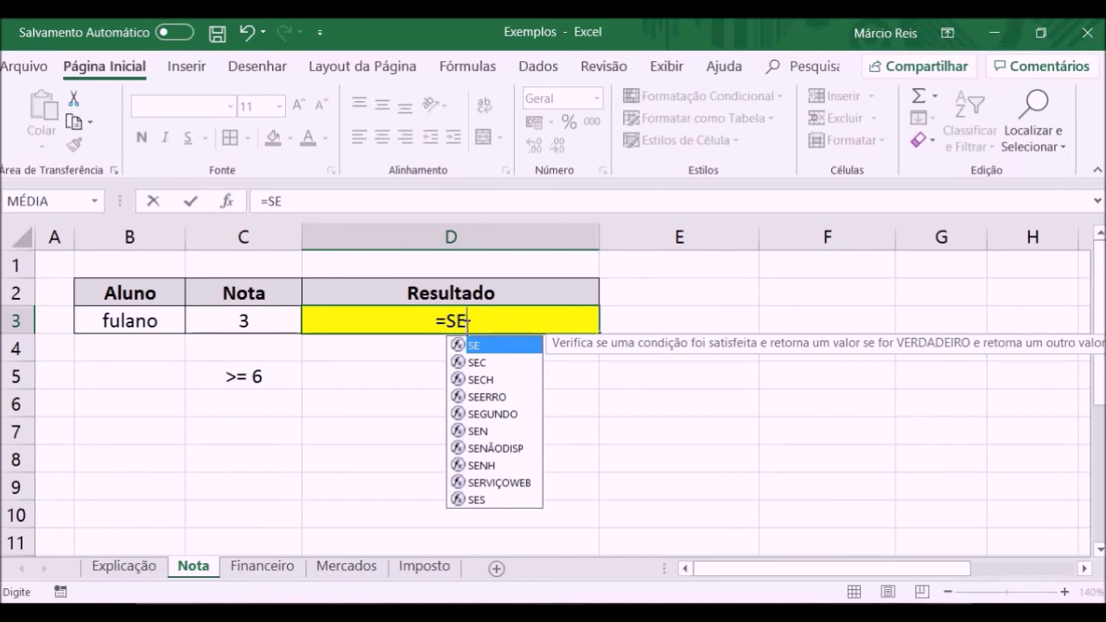
pyautogui.write('(')
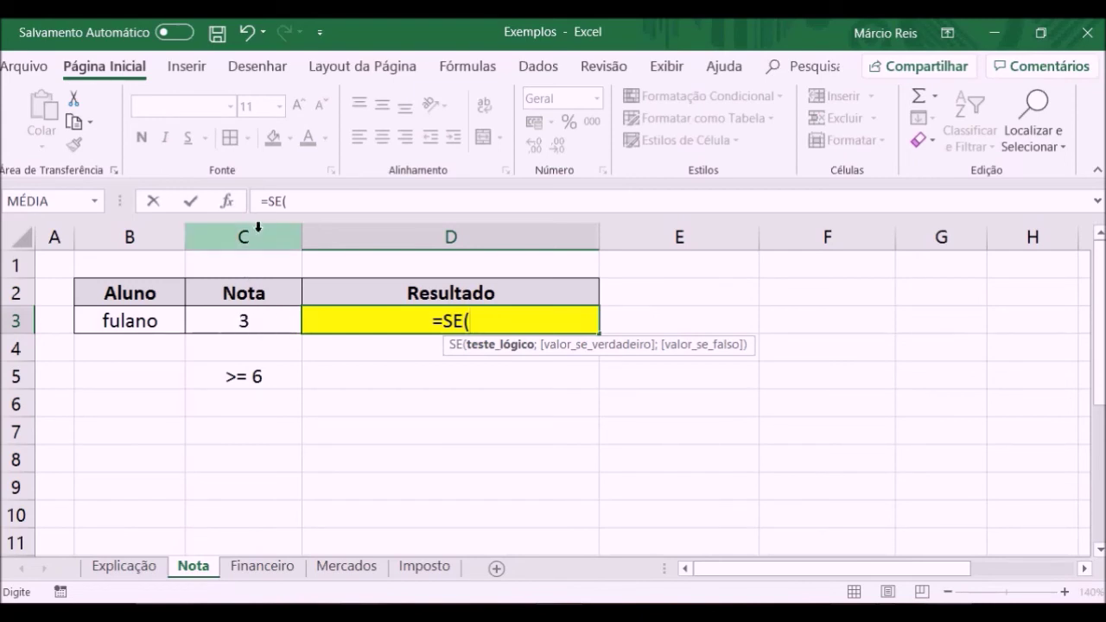
pyautogui.click(272, 321)
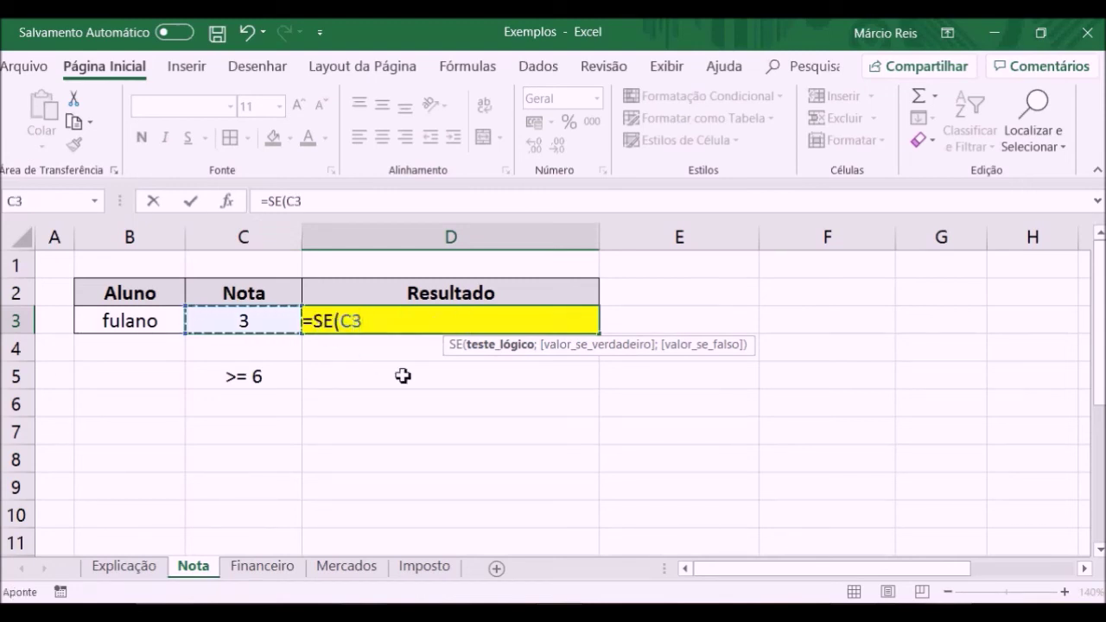
pyautogui.write('>=')
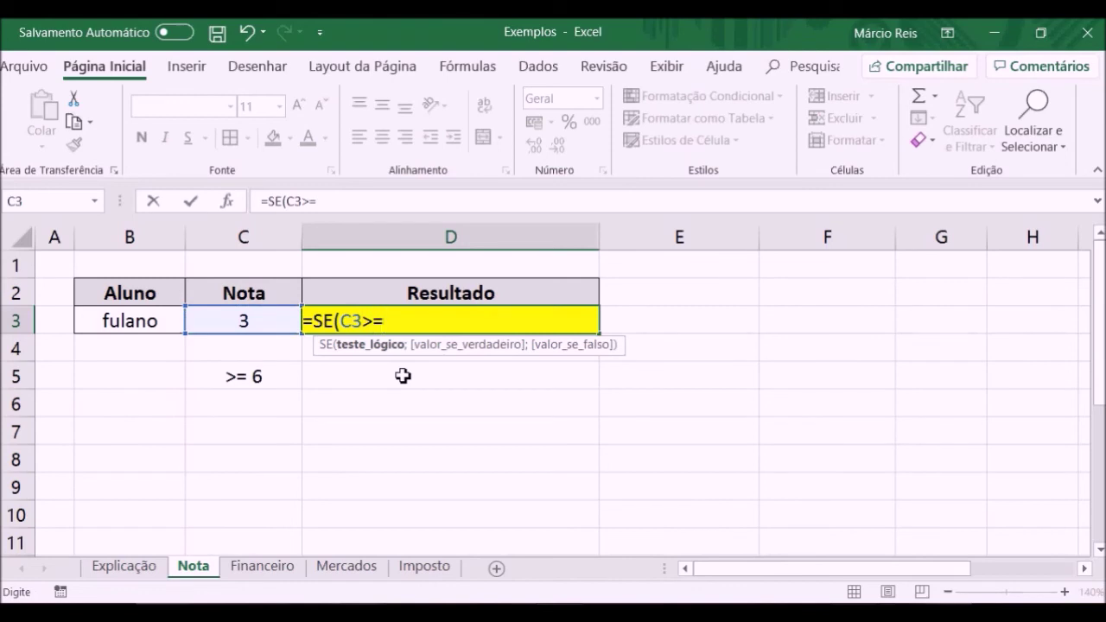
pyautogui.write('6')
pyautogui.write(';')
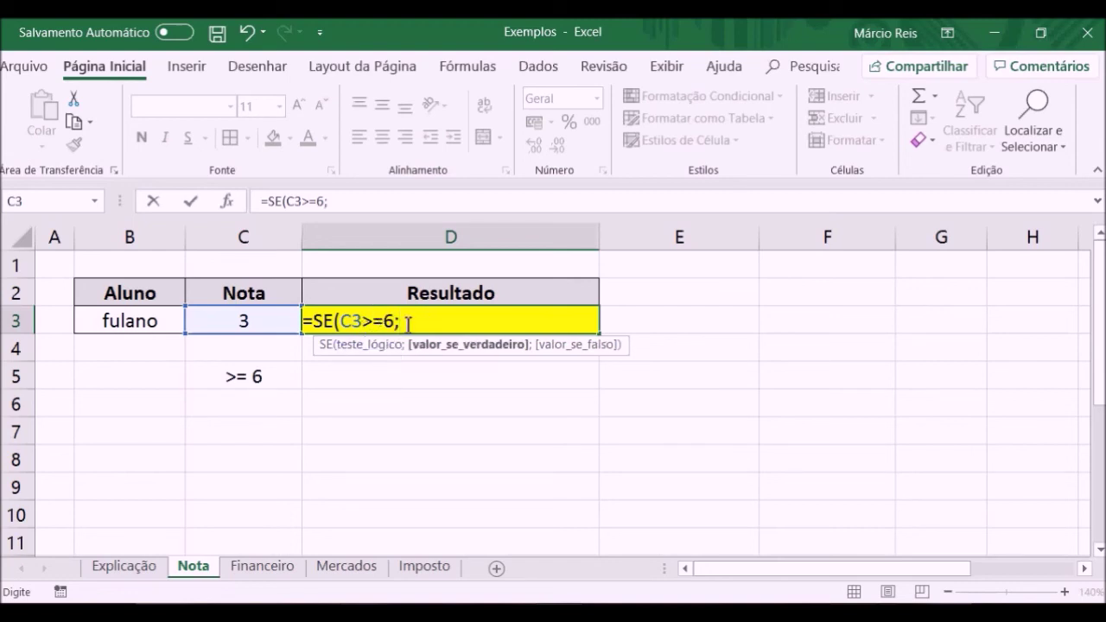
# Complete the D3 formula with "APROVADO" as the true value and "REPROVADO" as the false value.
pyautogui.write('"AP')
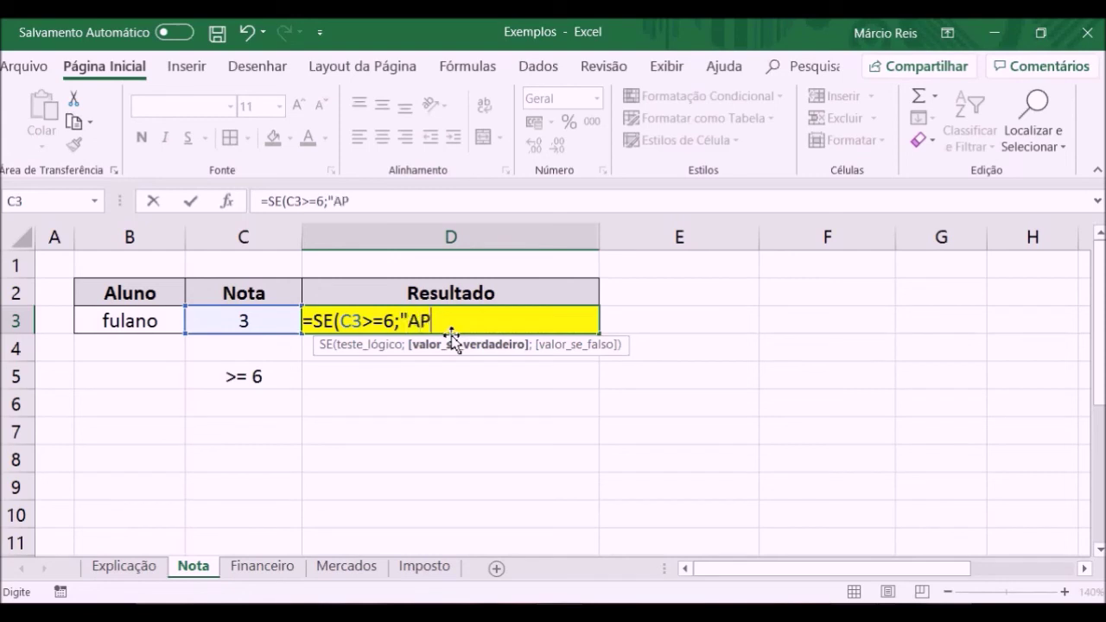
pyautogui.write('ROVAD')
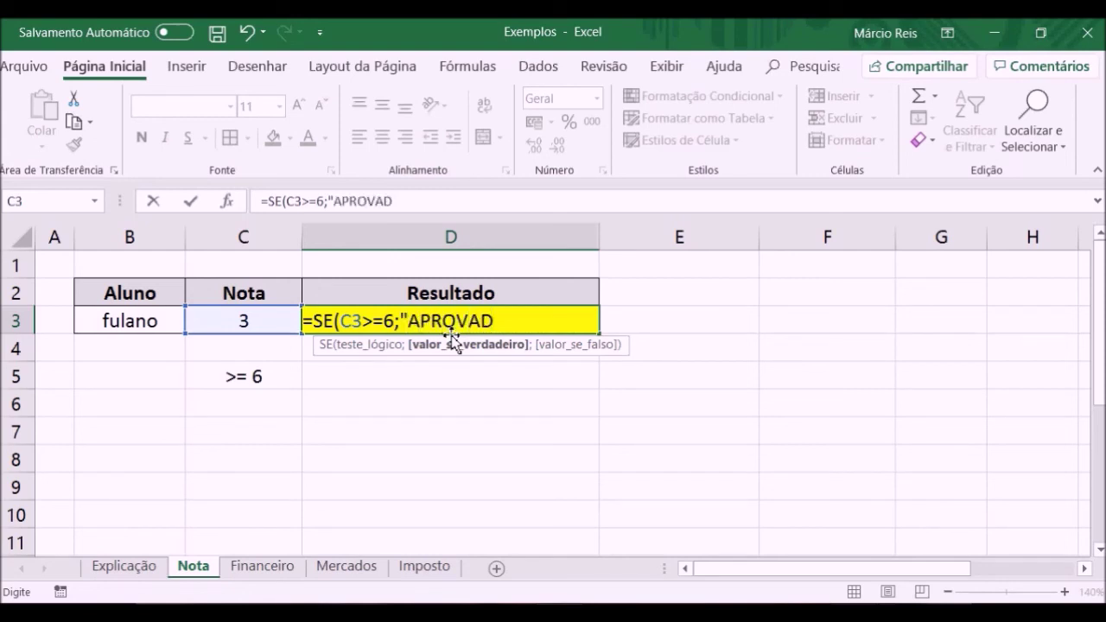
pyautogui.write('O"')
pyautogui.write(';')
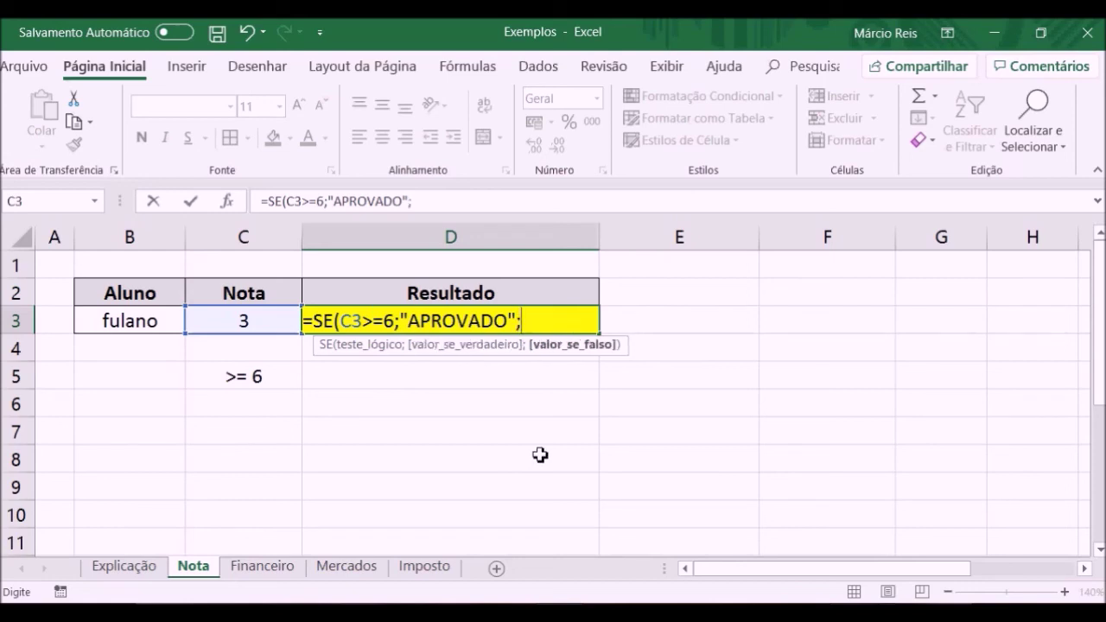
pyautogui.write('"REP')
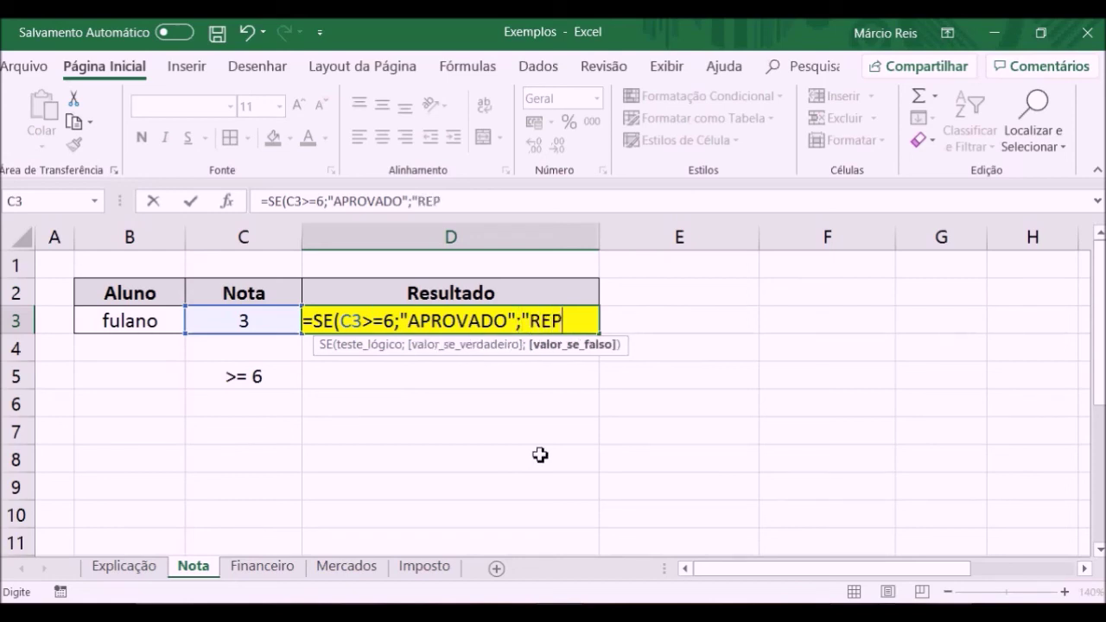
pyautogui.write('ROVADP')
pyautogui.press('BackSpace')
pyautogui.write('OVADO"')
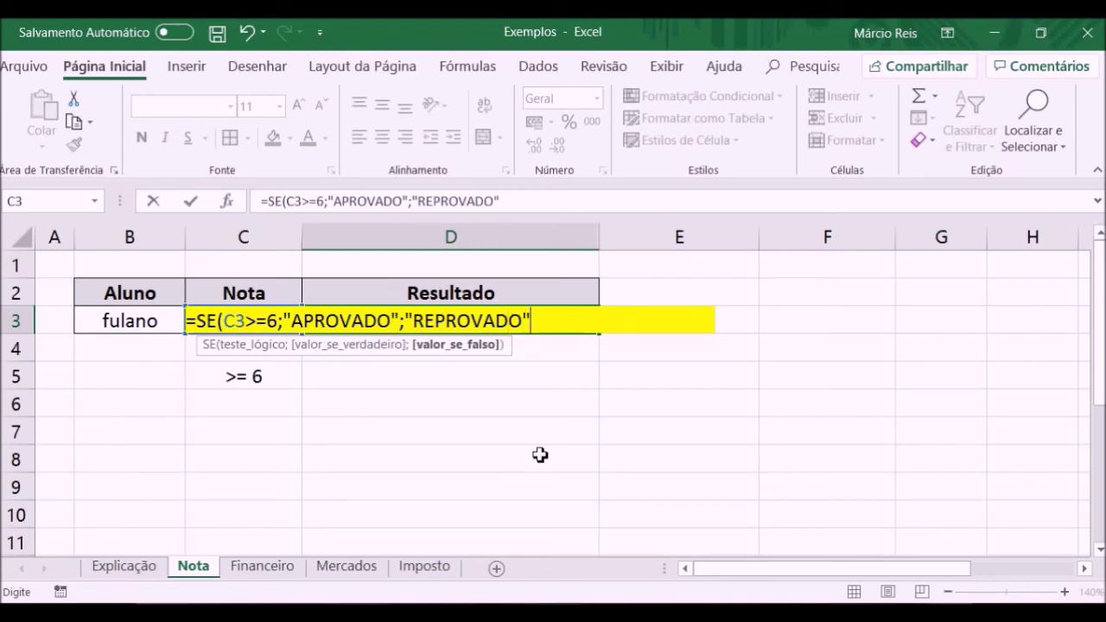
pyautogui.write(')')
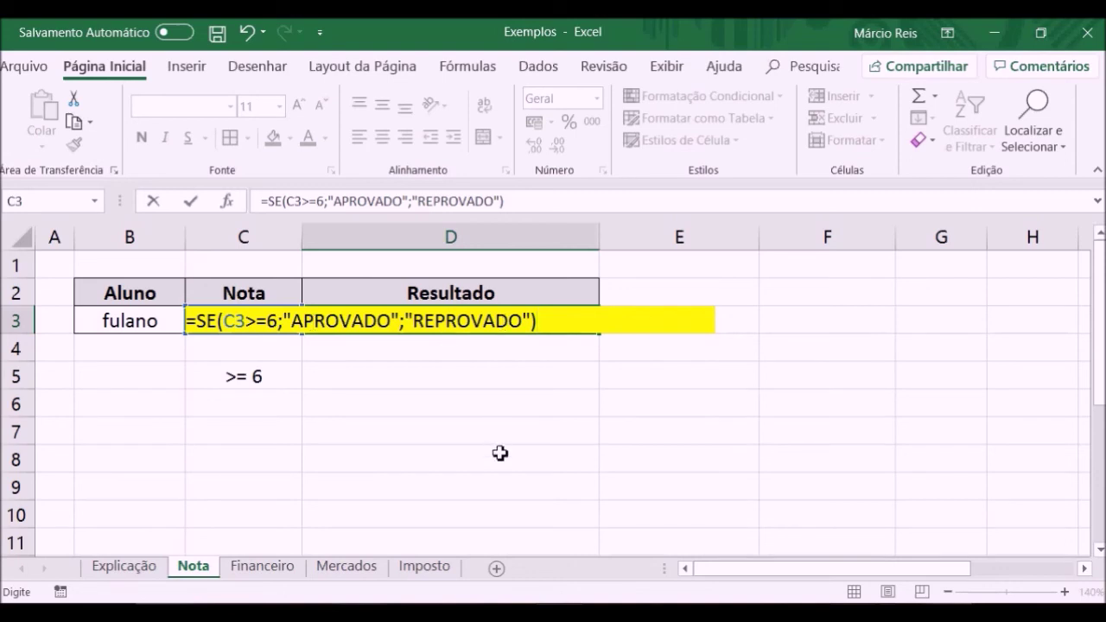
pyautogui.press('Return')
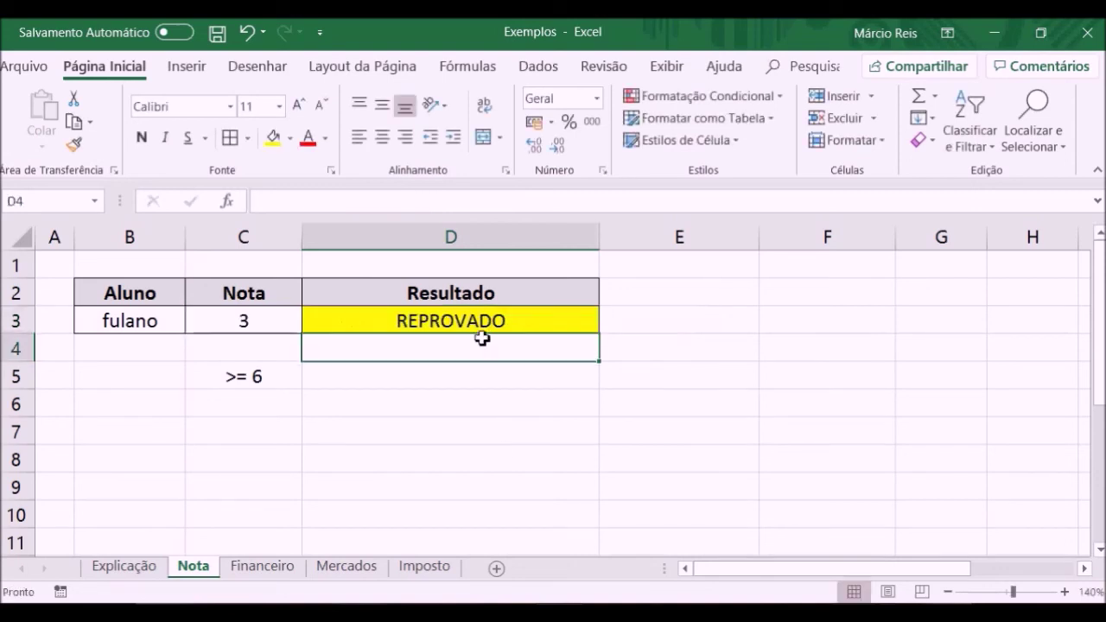
# Test the SE formula by setting the Nota in C3 to 9 and then to 2.
pyautogui.click(279, 330)
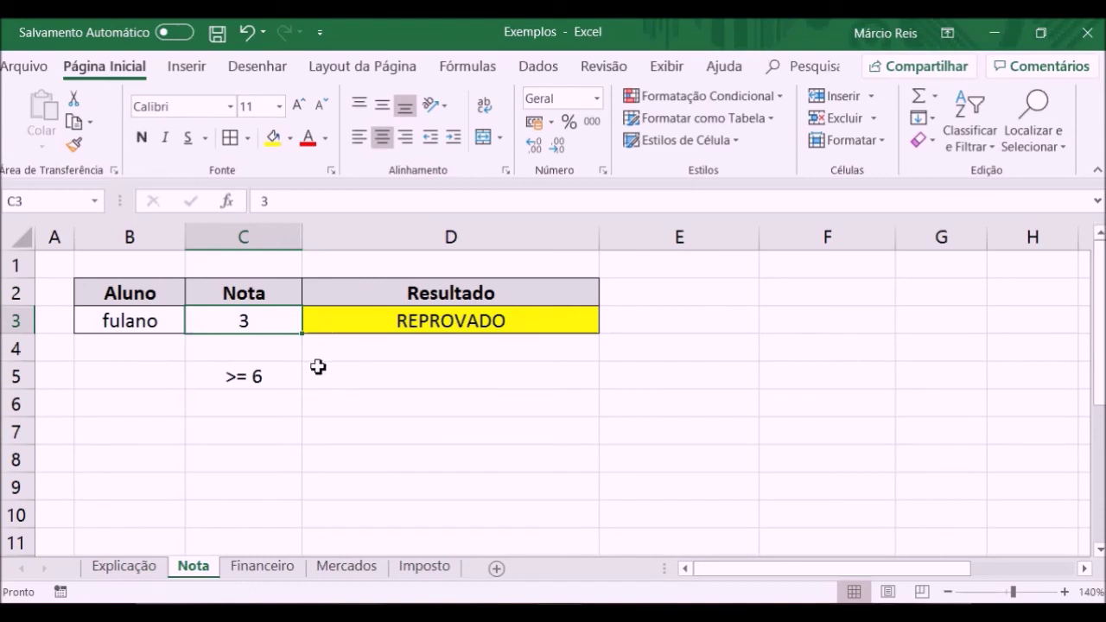
pyautogui.write('9')
pyautogui.press('Return')
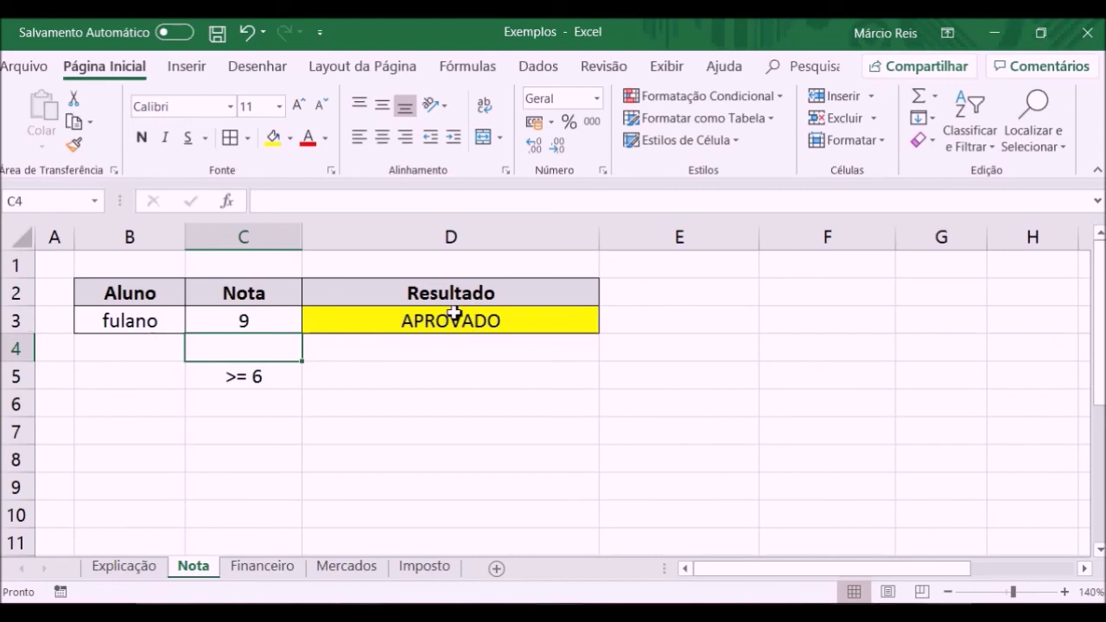
pyautogui.click(257, 329)
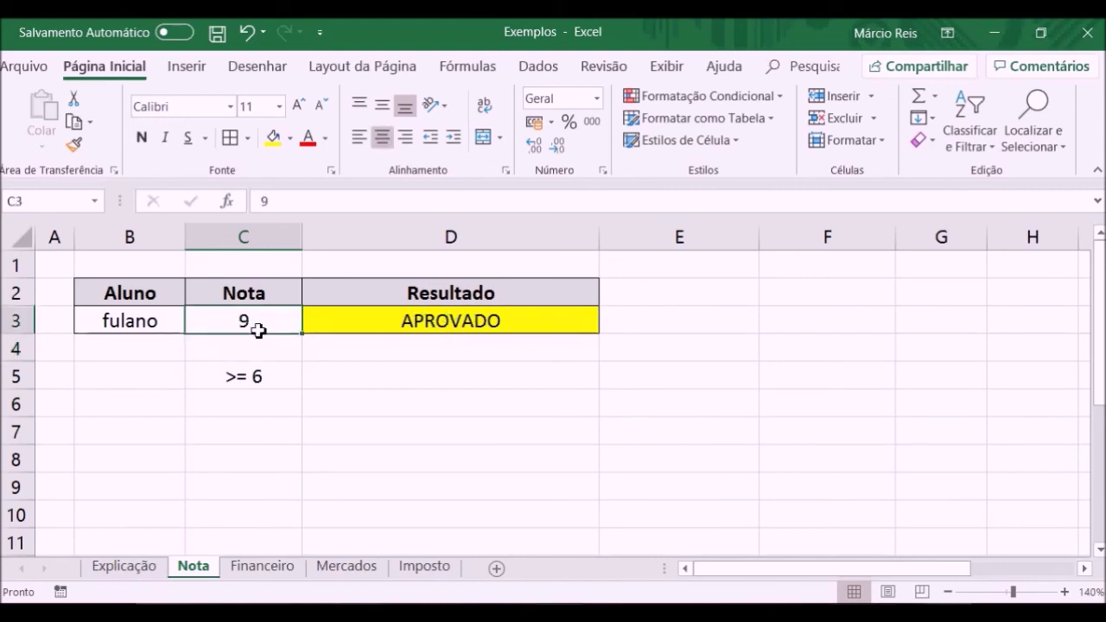
pyautogui.write('2')
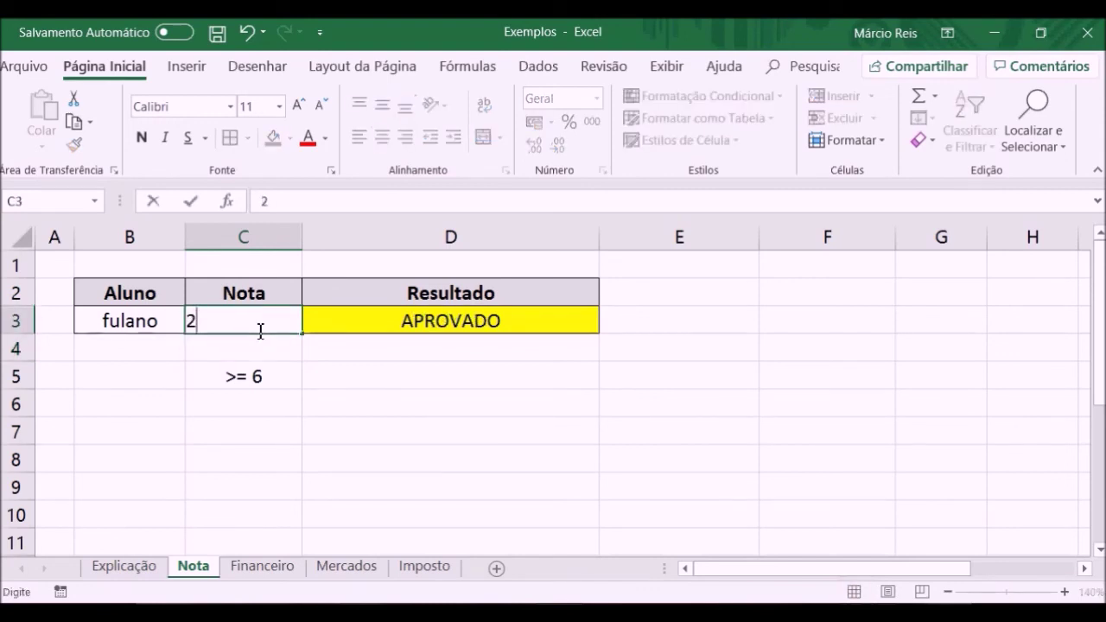
pyautogui.press('Return')
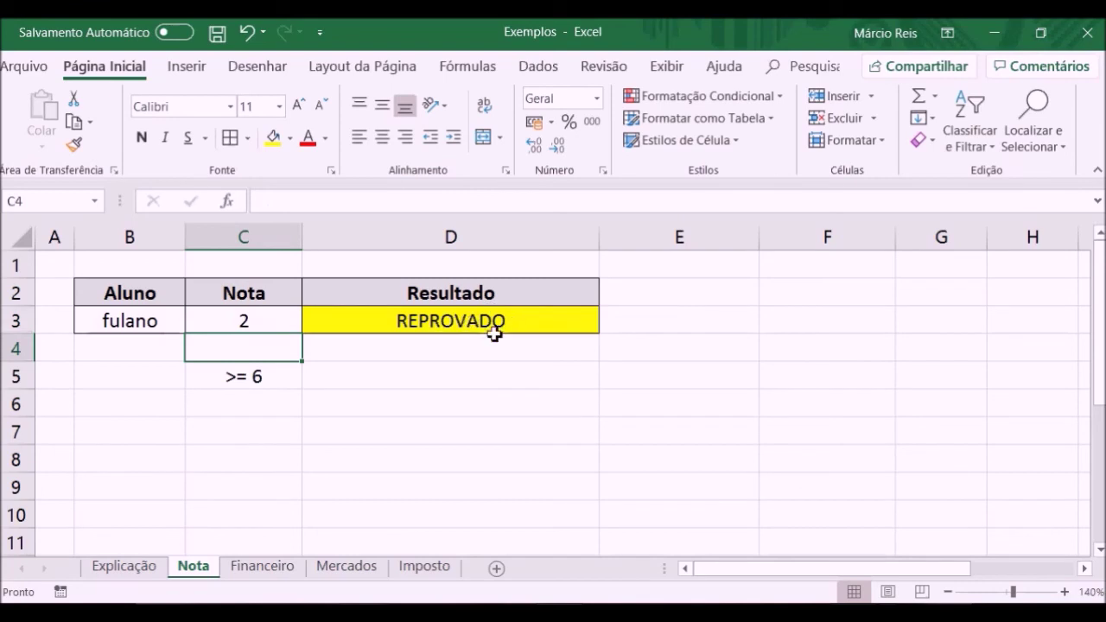